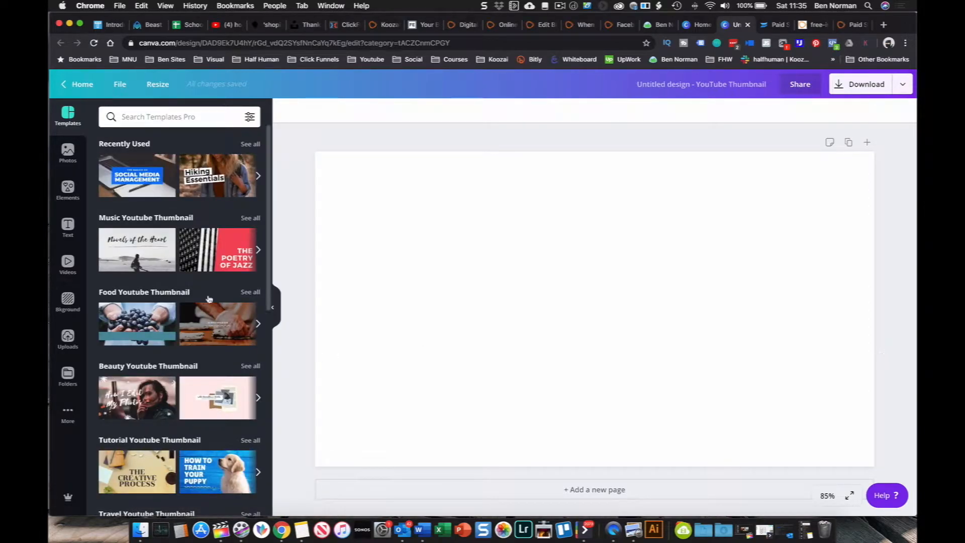
- Browse the YouTube thumbnail templates and the background collections for the blank thumbnail
scroll(201, 342, down, 5)
scroll(196, 346, down, 5)
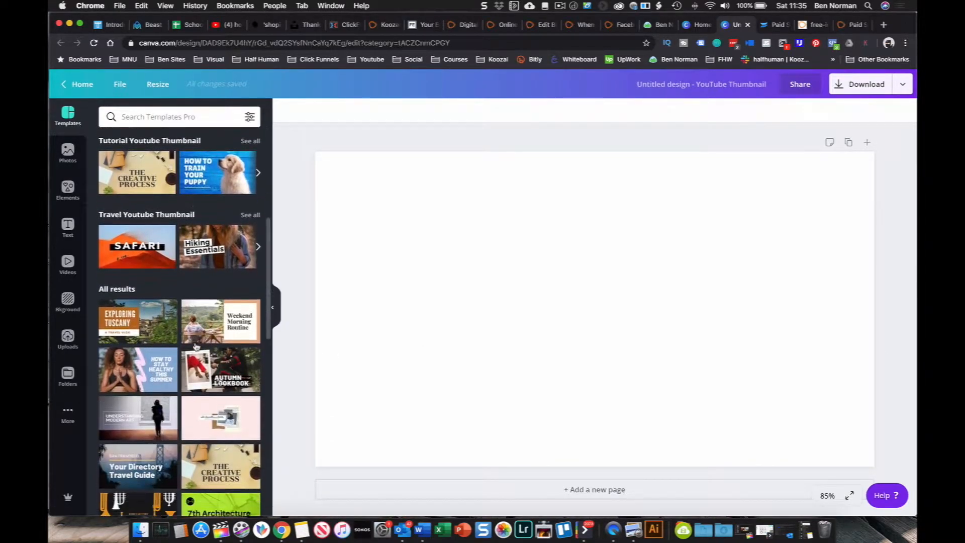
scroll(194, 200, up, 10)
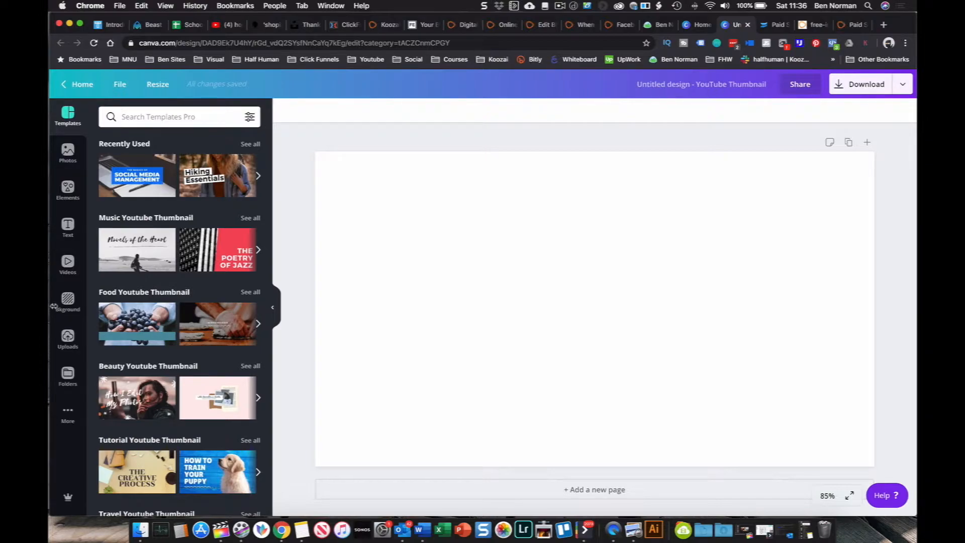
click(68, 302)
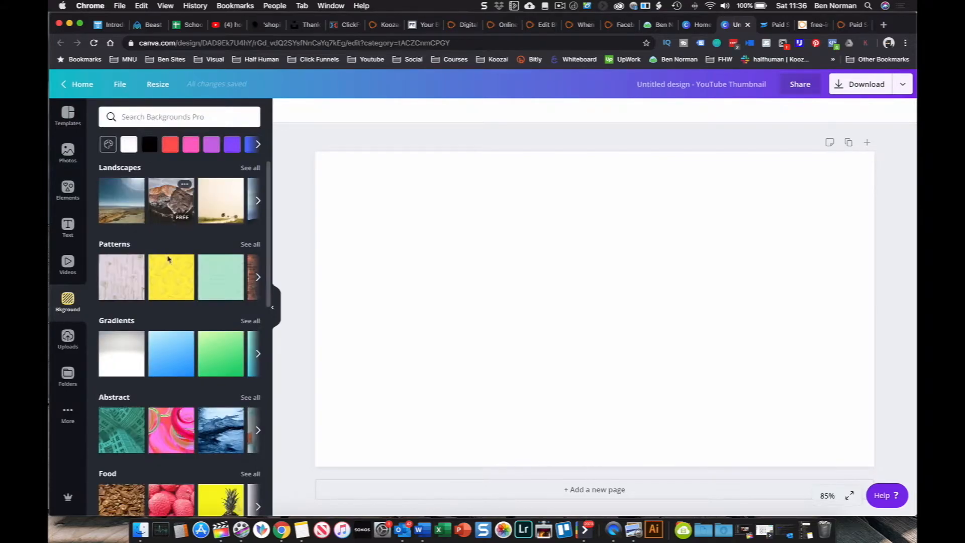
scroll(168, 394, down, 7)
scroll(168, 397, down, 3)
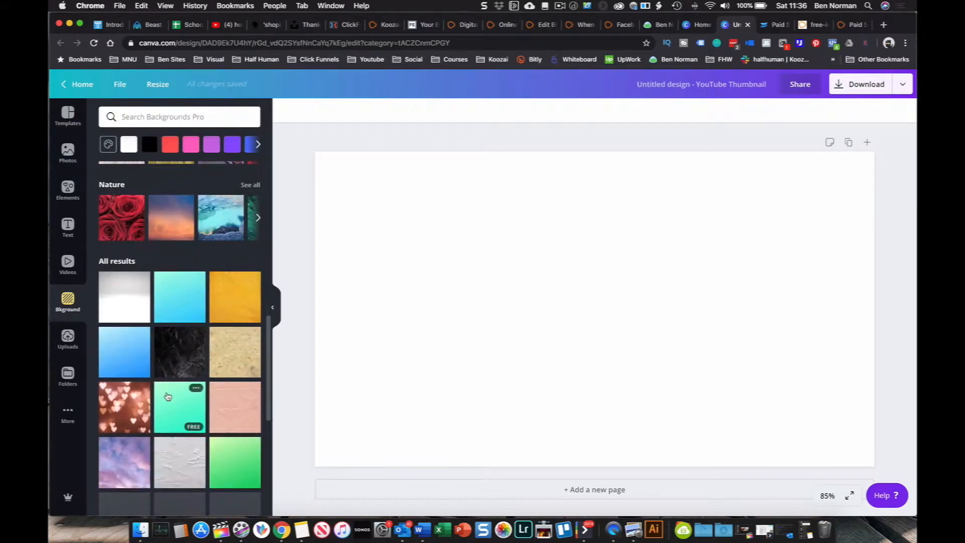
scroll(168, 397, up, 10)
scroll(168, 397, up, 1)
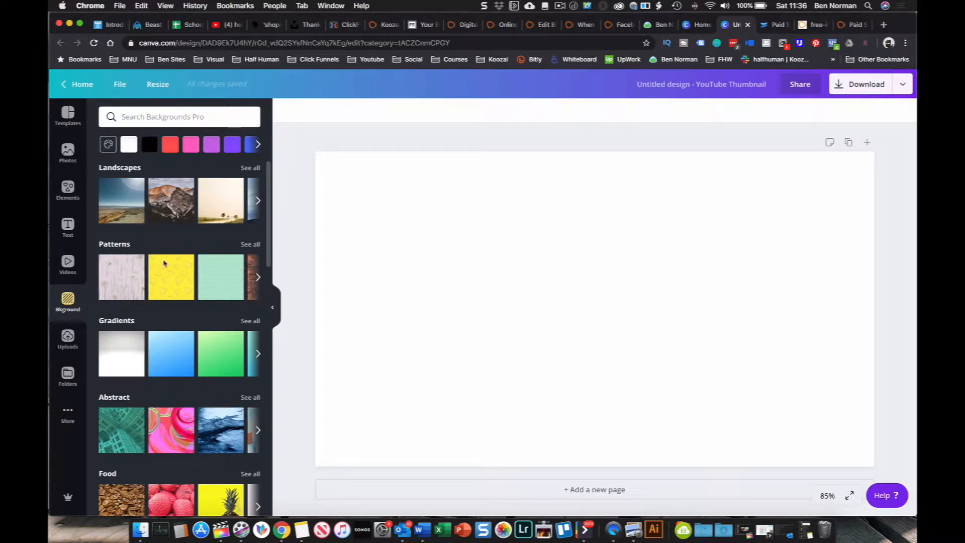
- Add the uploaded black-and-white swirl image to the page and move it into the page's upper-left corner
click(68, 338)
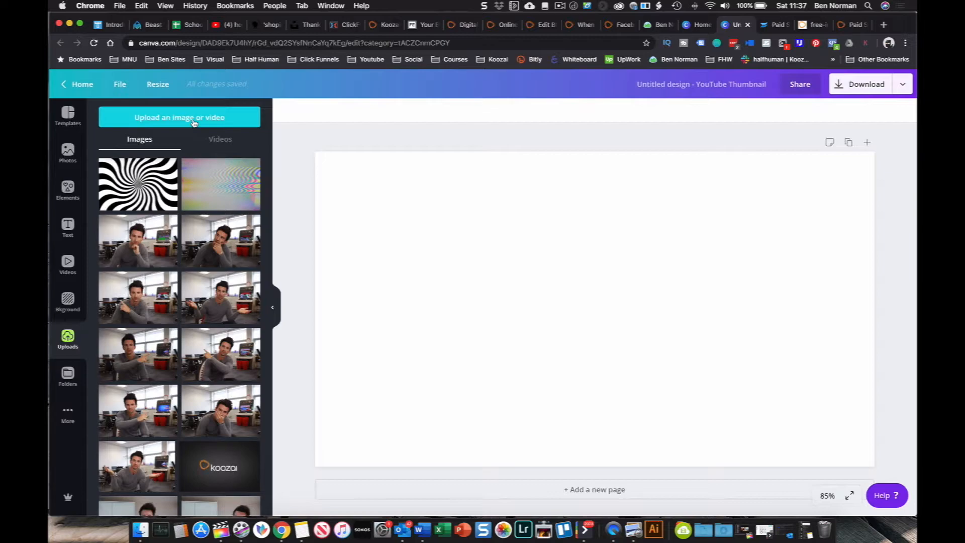
click(134, 184)
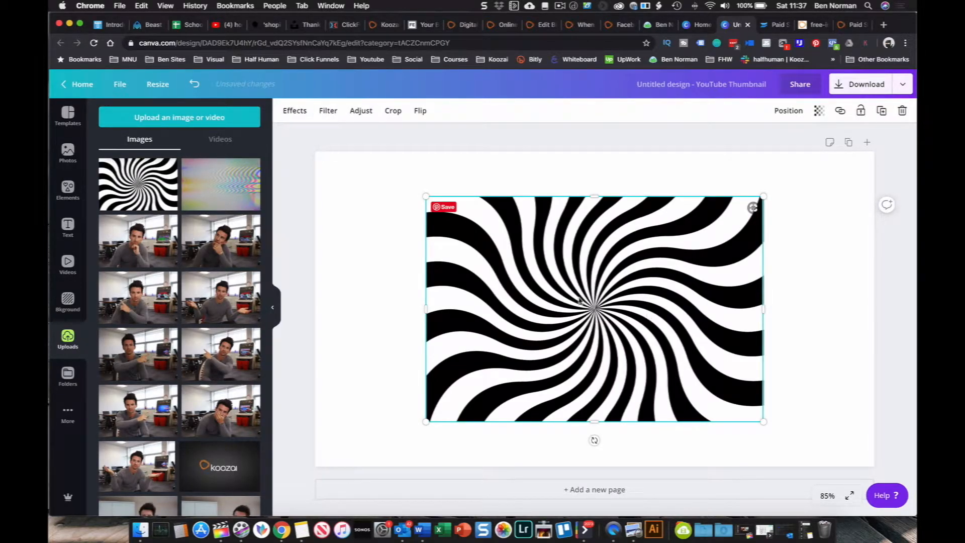
drag(598, 306, 402, 242)
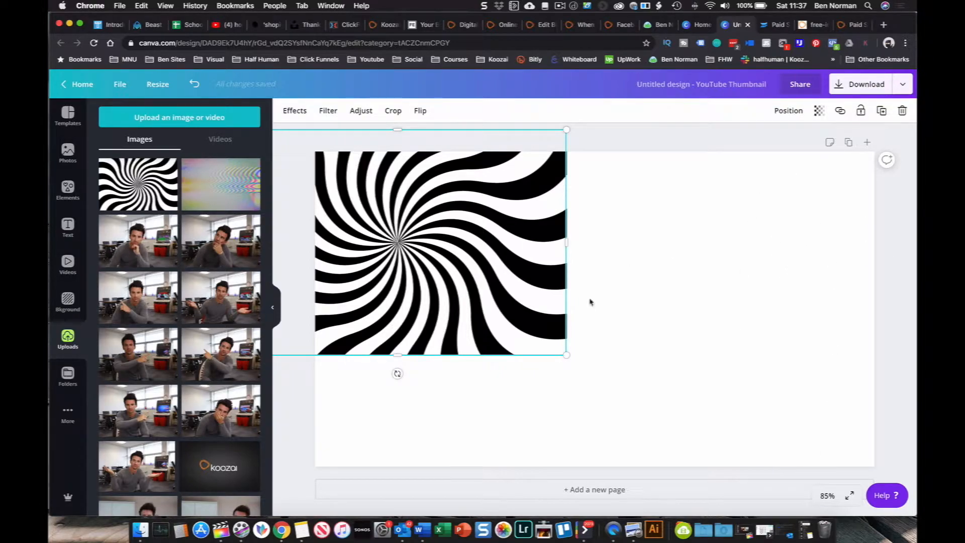
- Enlarge and reposition the swirl image until it covers the whole page, with the swirl's centre left of the middle
drag(565, 354, 921, 485)
drag(591, 361, 508, 288)
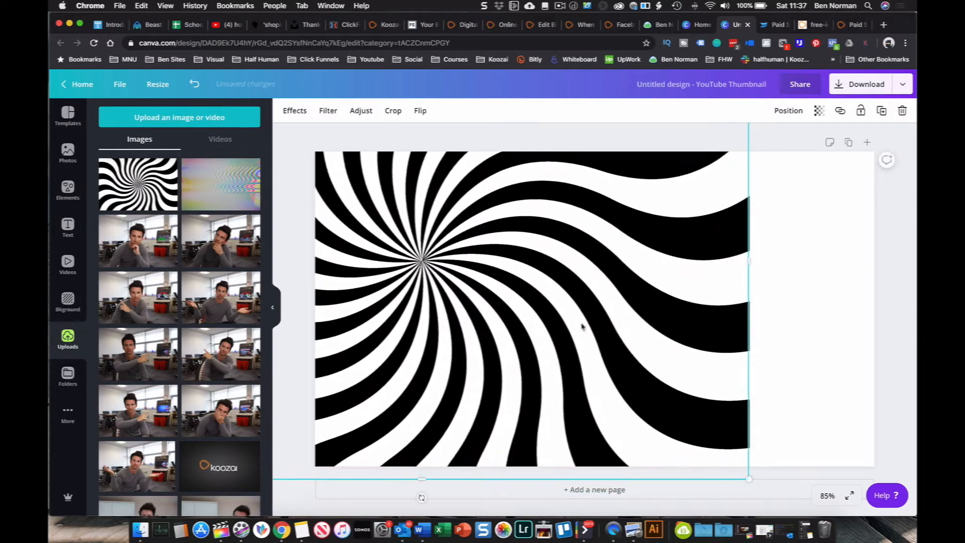
drag(748, 480, 885, 498)
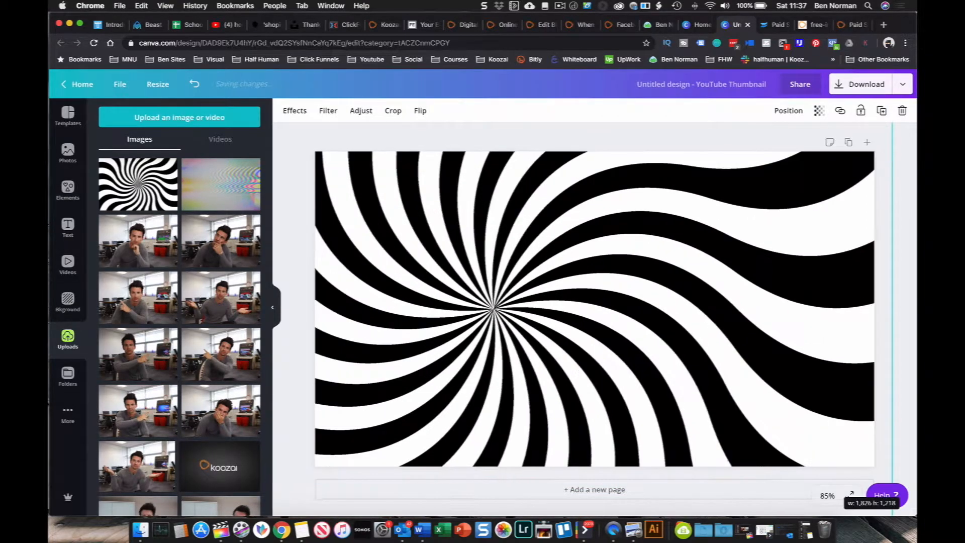
drag(649, 372, 599, 334)
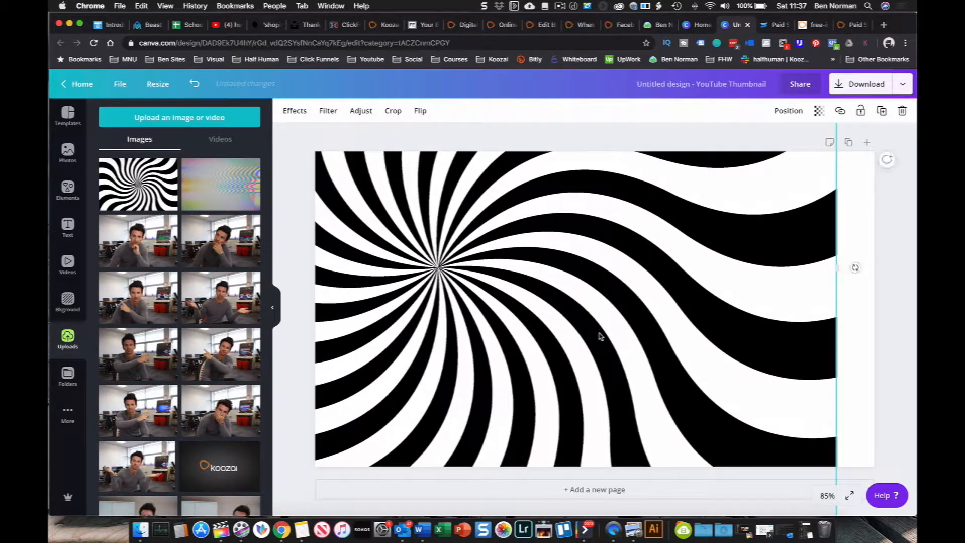
scroll(808, 442, down, 1)
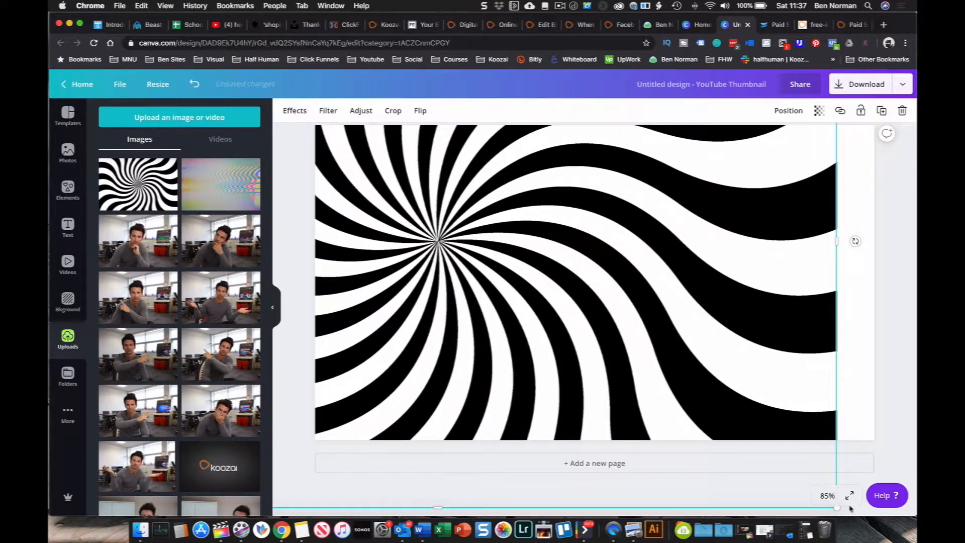
drag(838, 507, 900, 513)
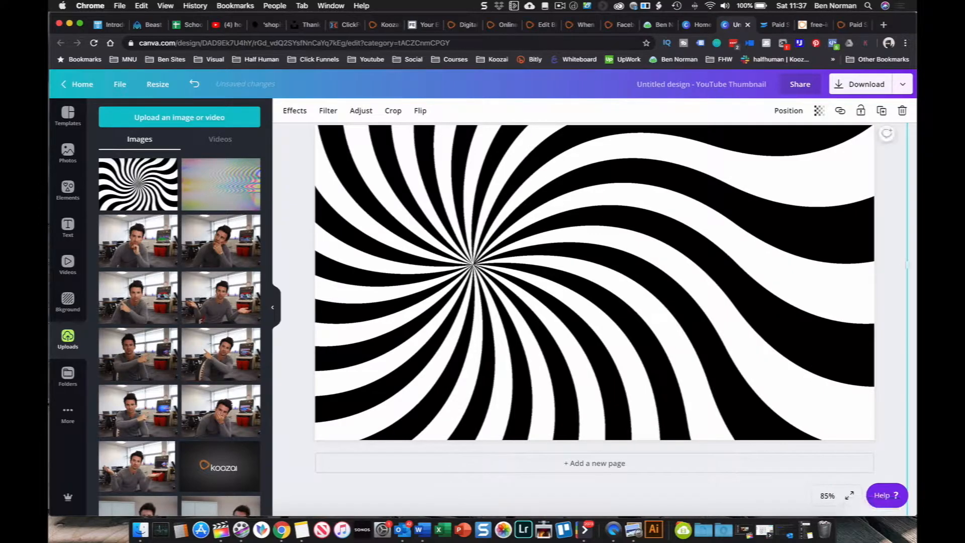
scroll(659, 312, up, 1)
drag(571, 342, 544, 311)
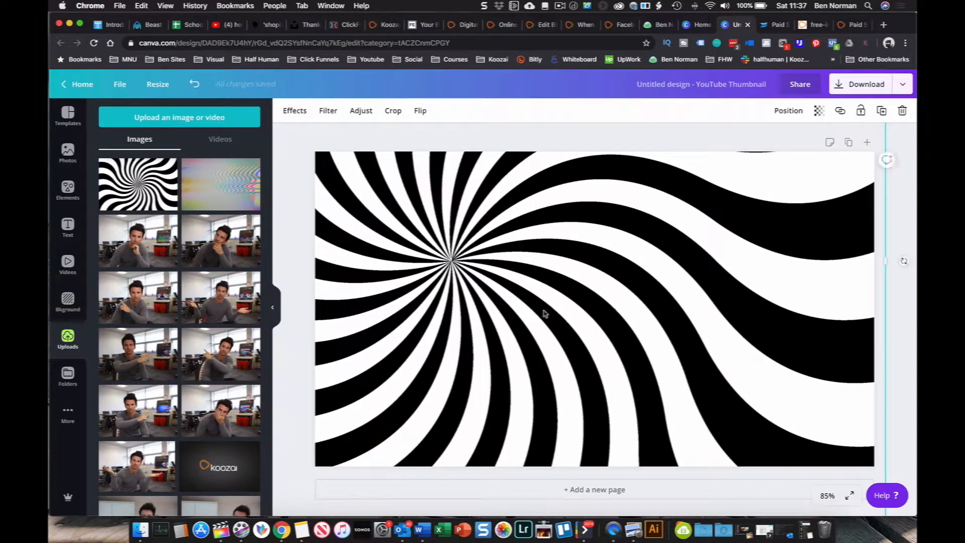
click(903, 330)
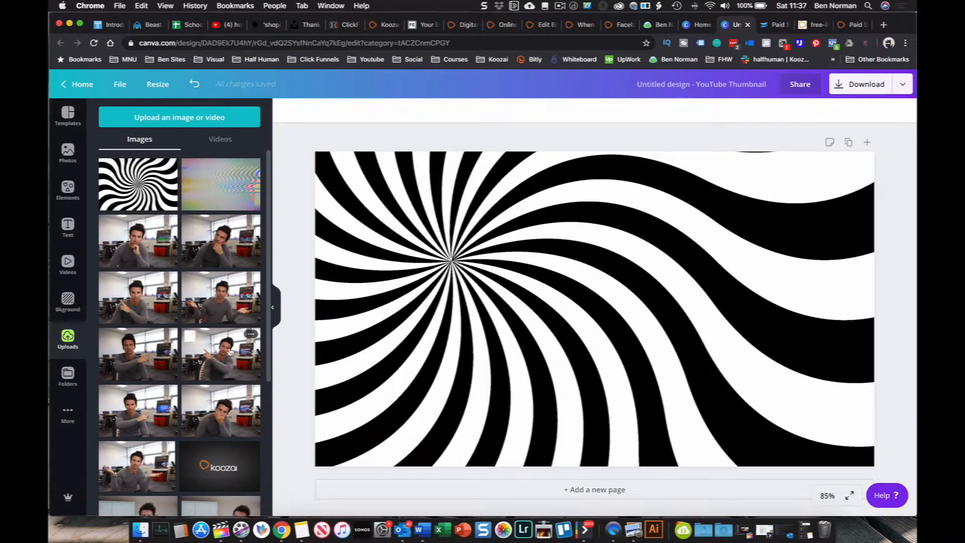
- Add the uploaded photo of the man pointing from the shark chair, shift it right and remove its background
click(230, 352)
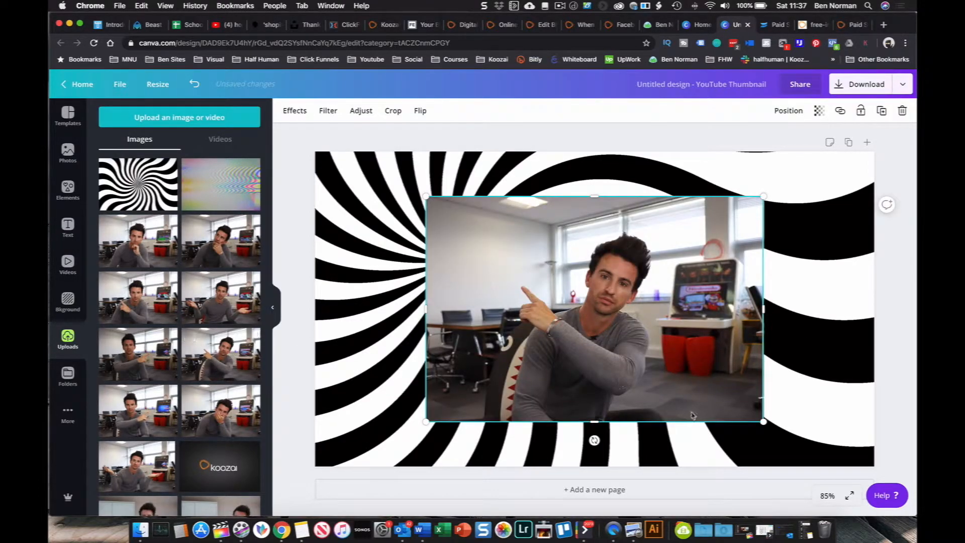
drag(569, 342, 642, 348)
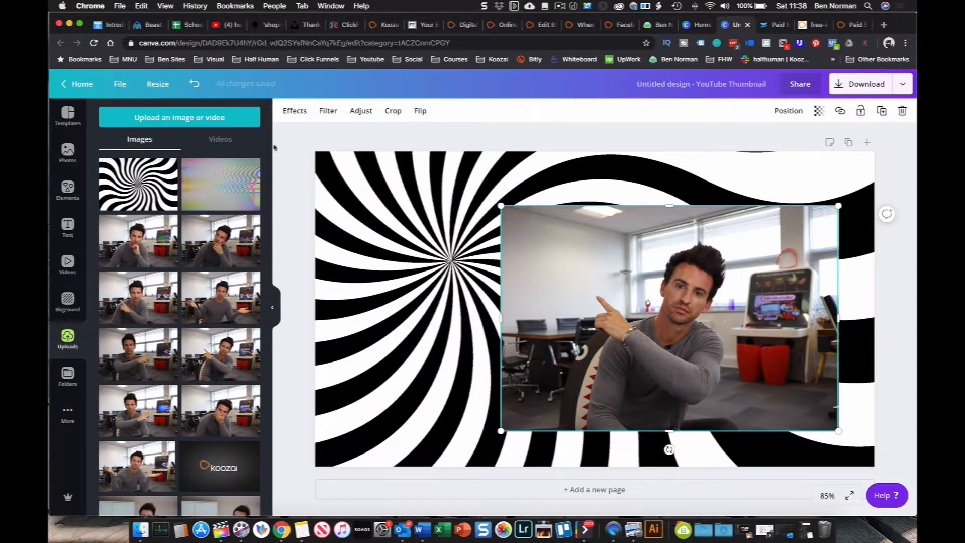
click(297, 112)
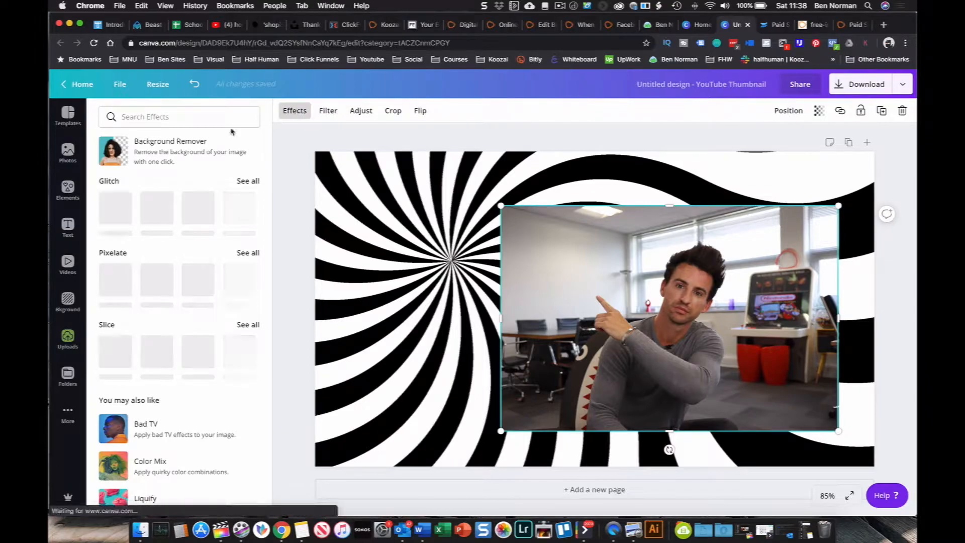
click(182, 149)
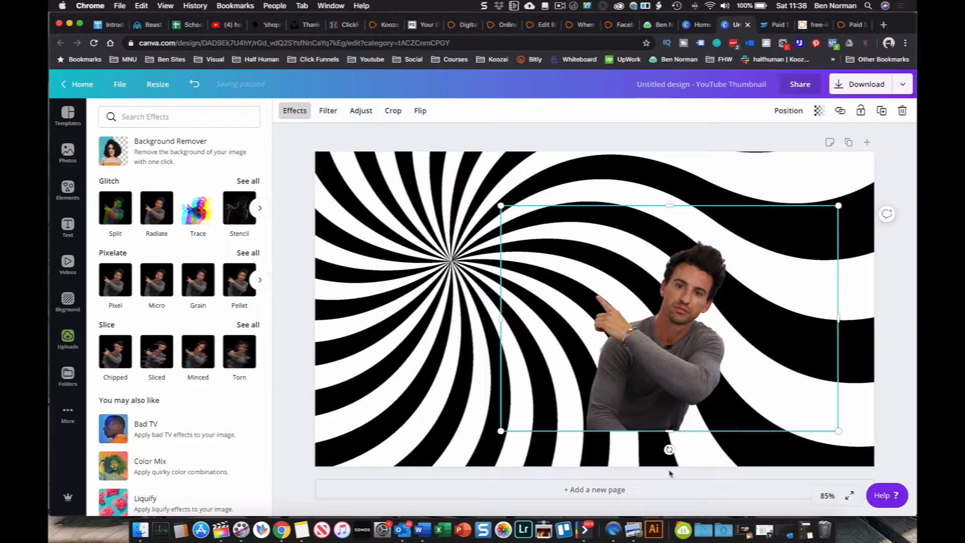
- Rotate the cut-out man upright, enlarge him to nearly the page's height and place him on the page's right side
drag(668, 449, 721, 438)
drag(662, 377, 784, 426)
drag(591, 327, 415, 72)
drag(678, 404, 780, 375)
drag(479, 258, 389, 203)
drag(729, 394, 715, 372)
drag(367, 219, 402, 226)
drag(640, 333, 639, 324)
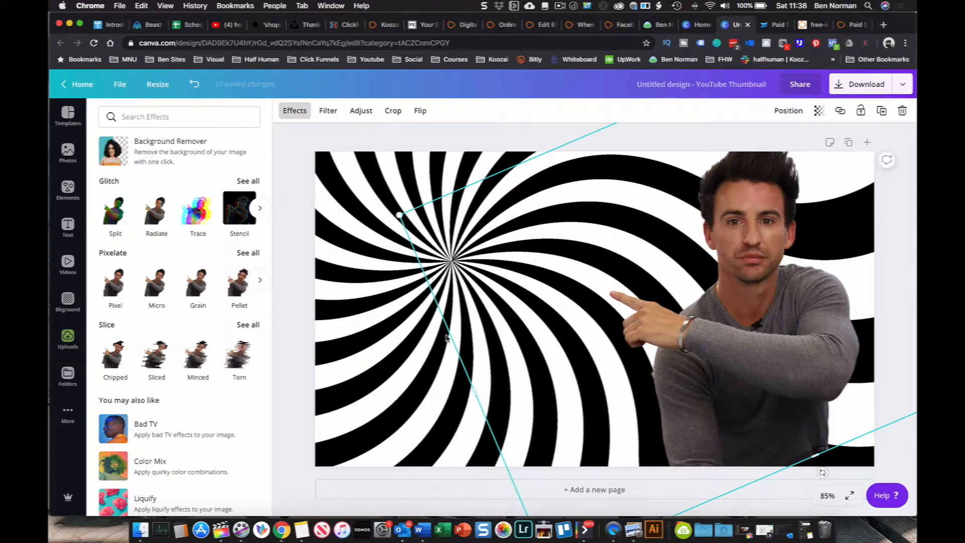
- Enlarge the cut-out man slightly more and fine-tune his position and rotation against the page's lower edge
drag(400, 215, 350, 205)
drag(720, 341, 736, 347)
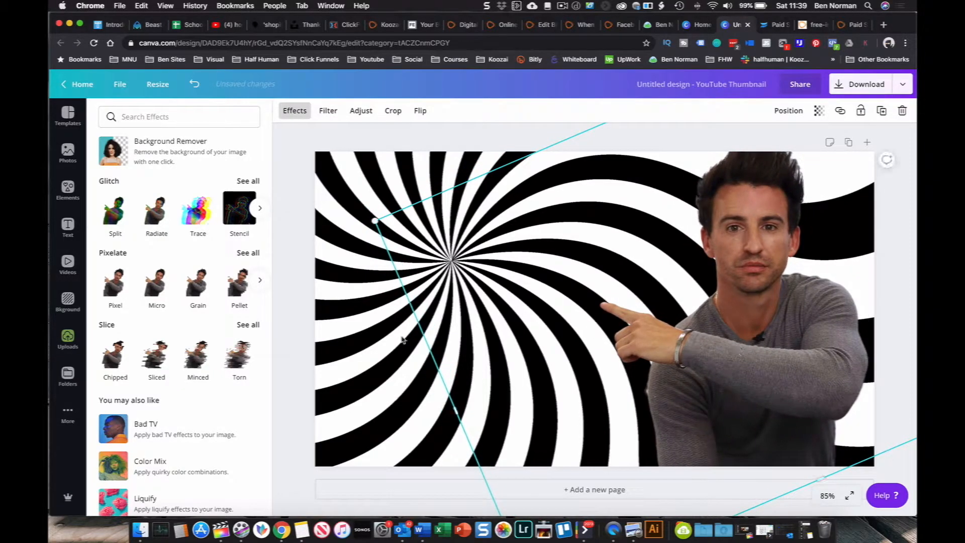
scroll(470, 409, down, 5)
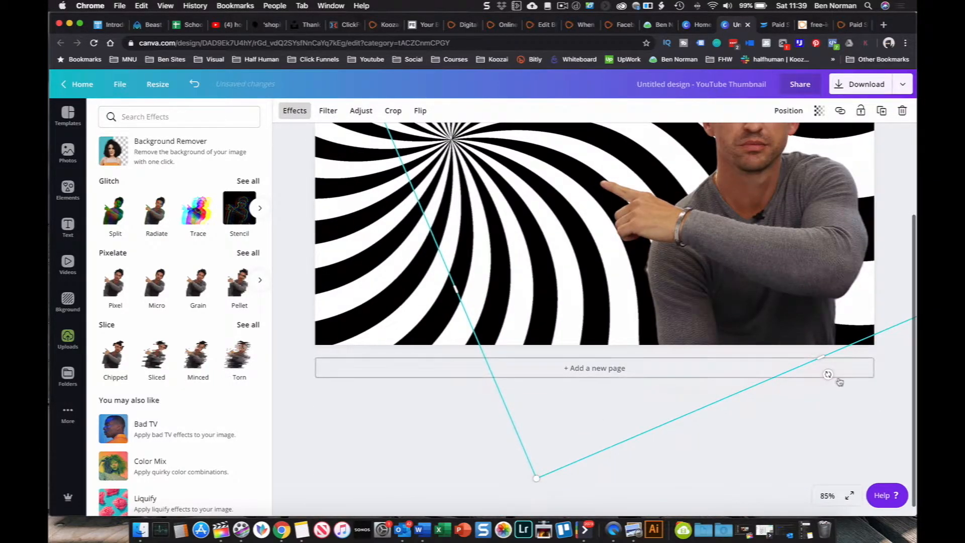
drag(828, 374, 825, 378)
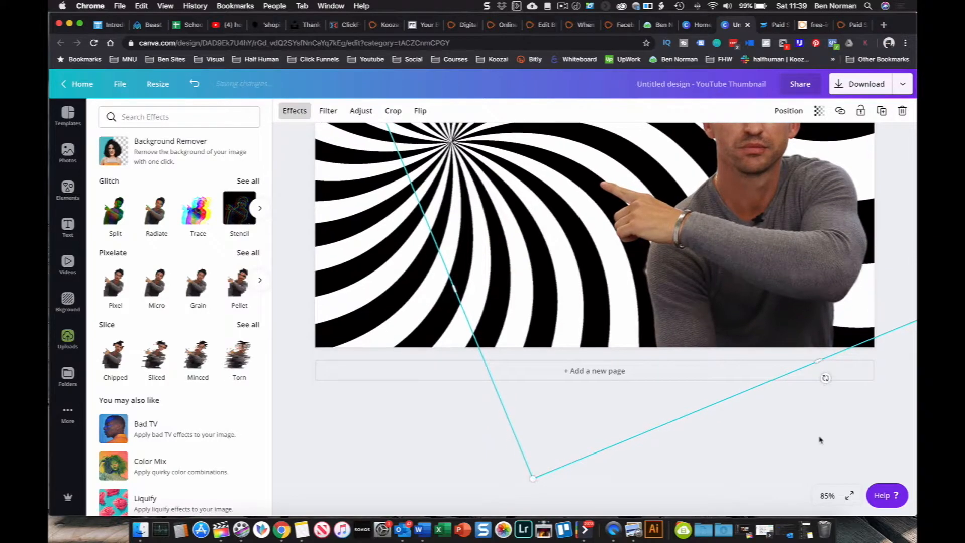
click(813, 451)
scroll(813, 452, up, 5)
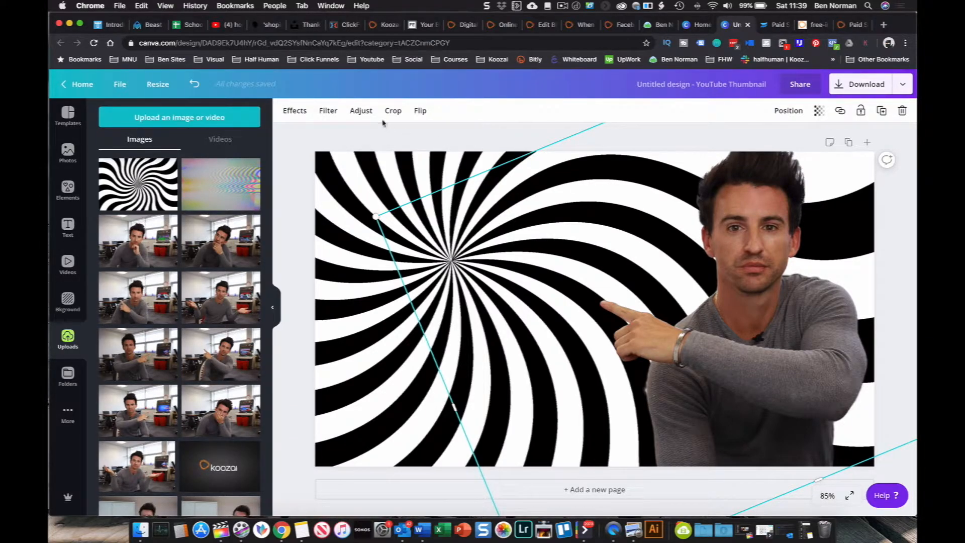
- Adjust the cut-out man's image to brightness 19, contrast 18 and saturation -11
click(368, 112)
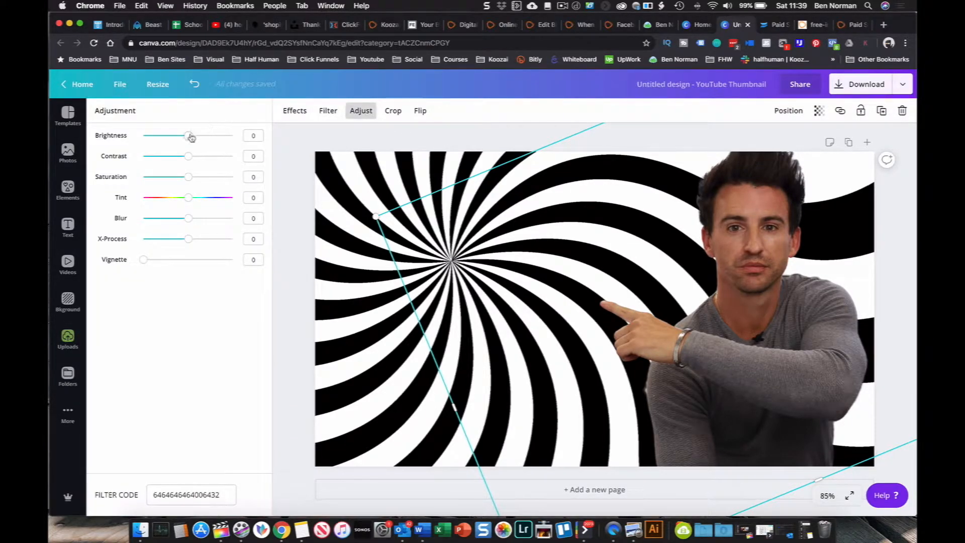
drag(190, 136, 184, 178)
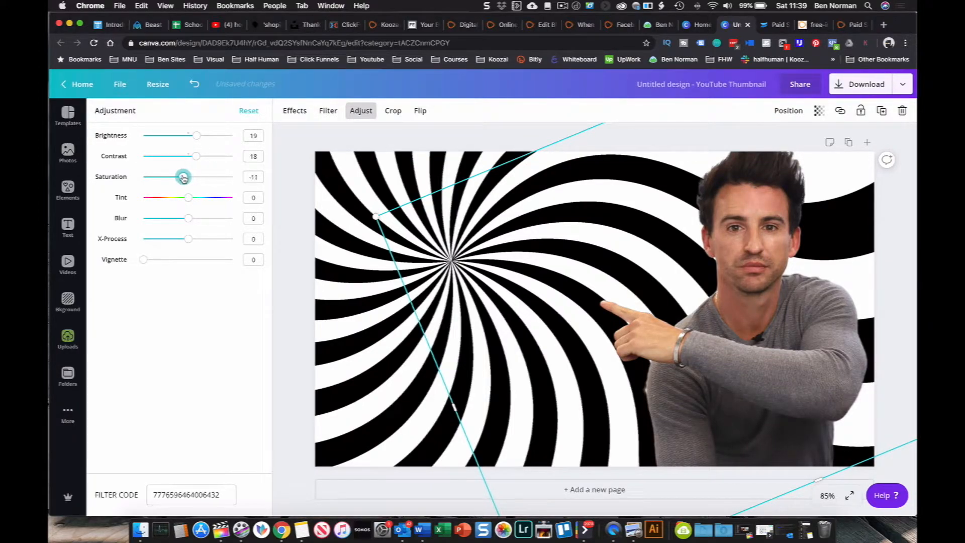
click(303, 176)
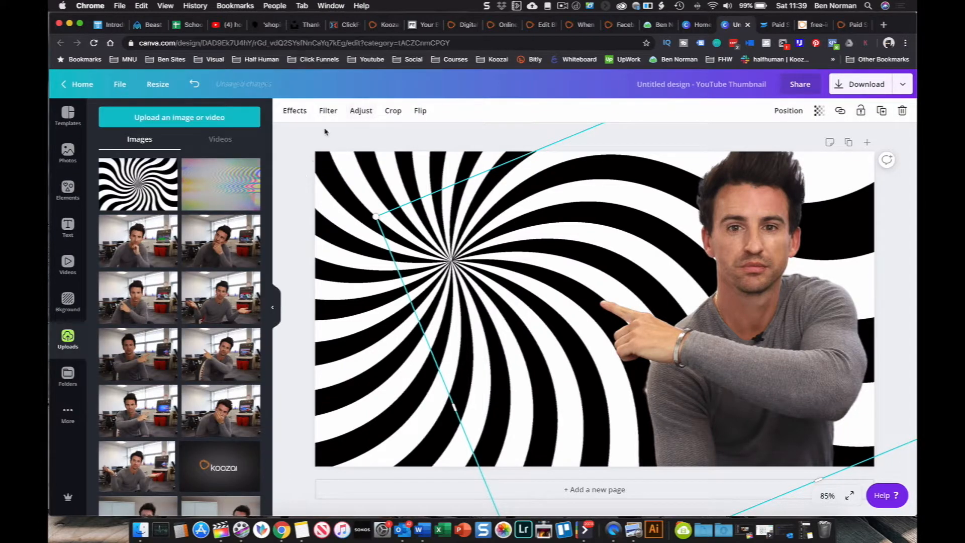
click(305, 115)
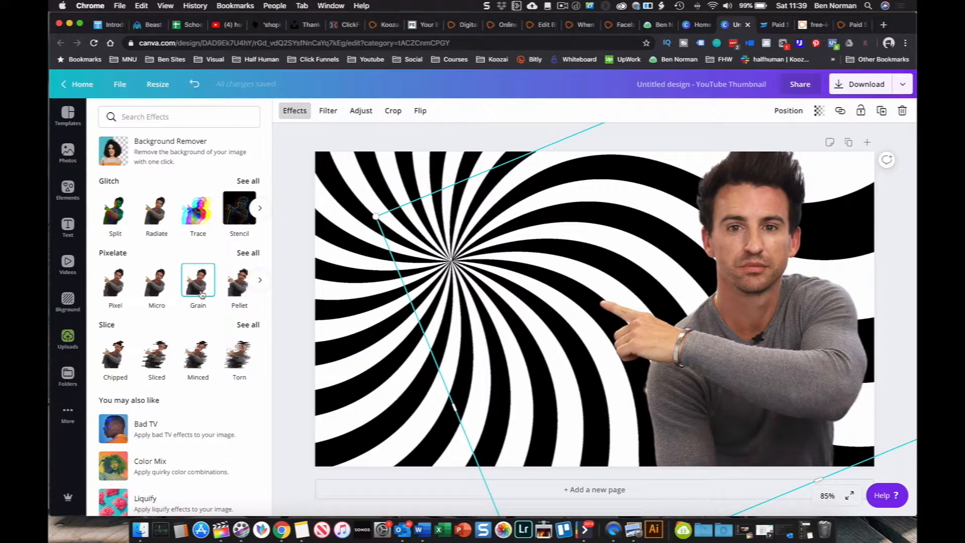
click(424, 137)
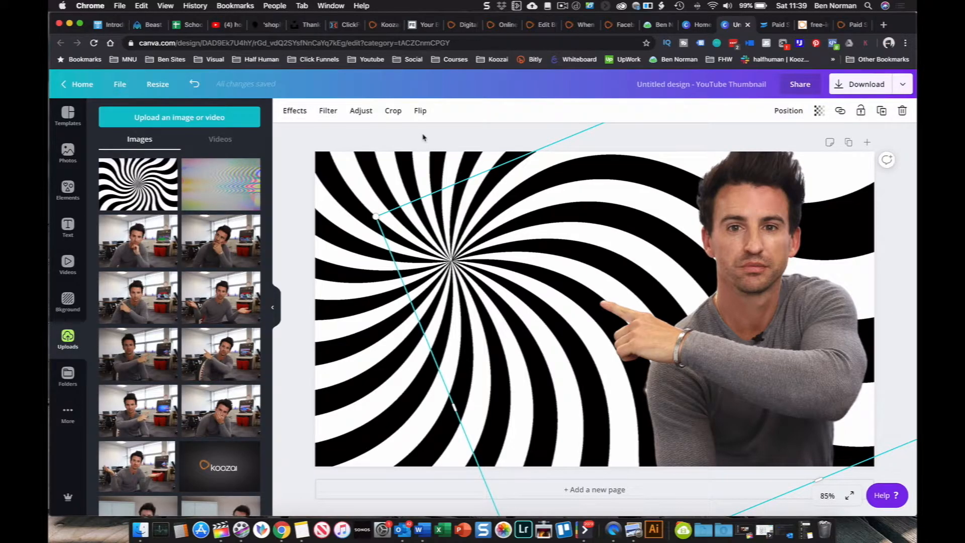
click(424, 137)
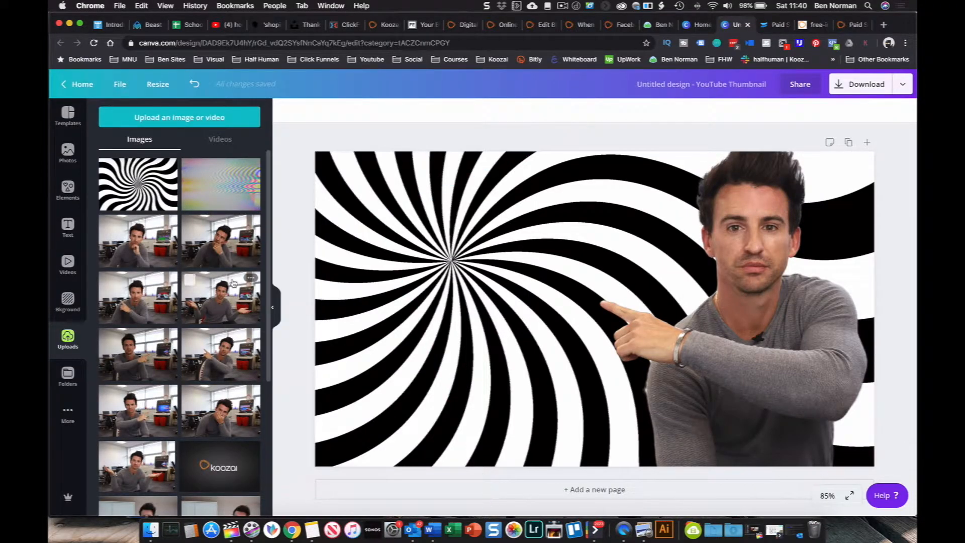
- Add a heading reading "How to Create ads that convert" and move it to the upper part of the page
click(69, 235)
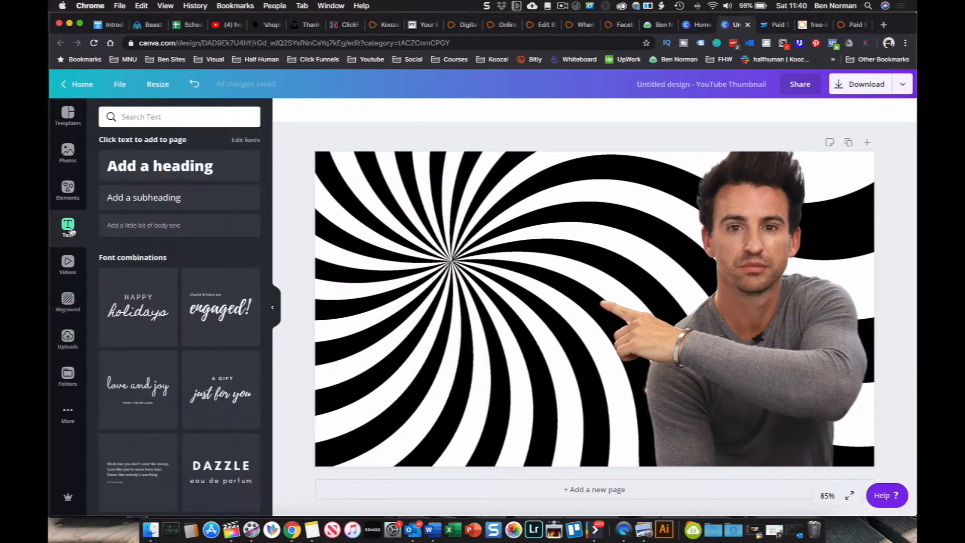
click(166, 165)
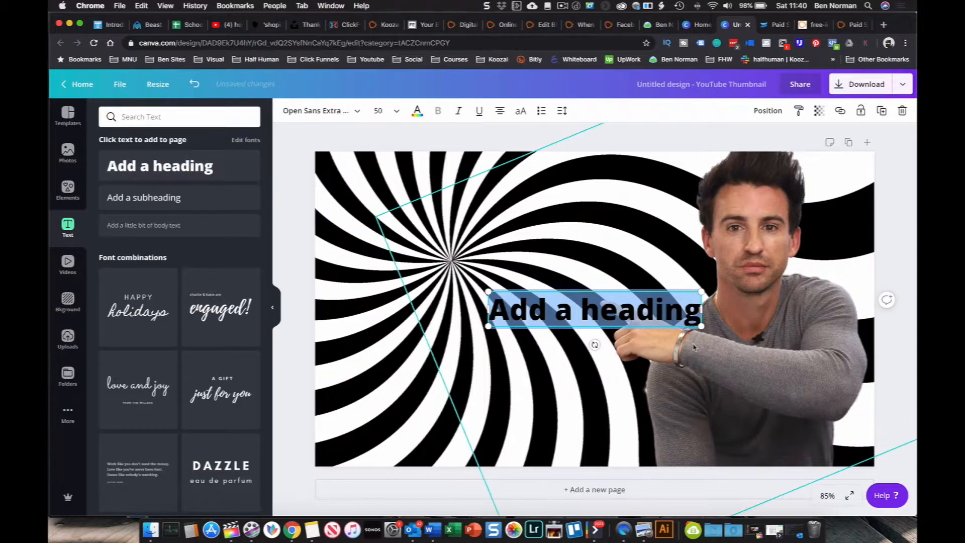
text(How to Create ads that convert)
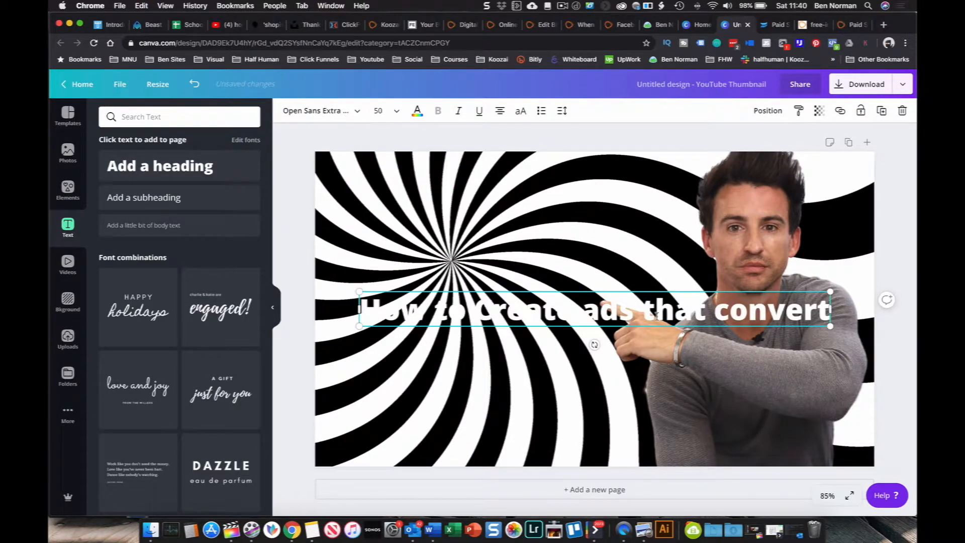
click(619, 371)
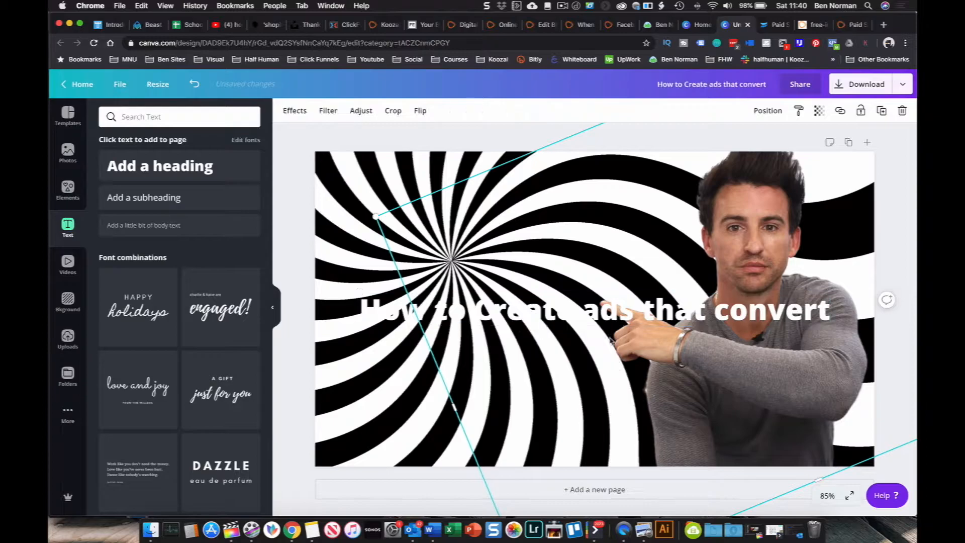
drag(597, 298, 560, 204)
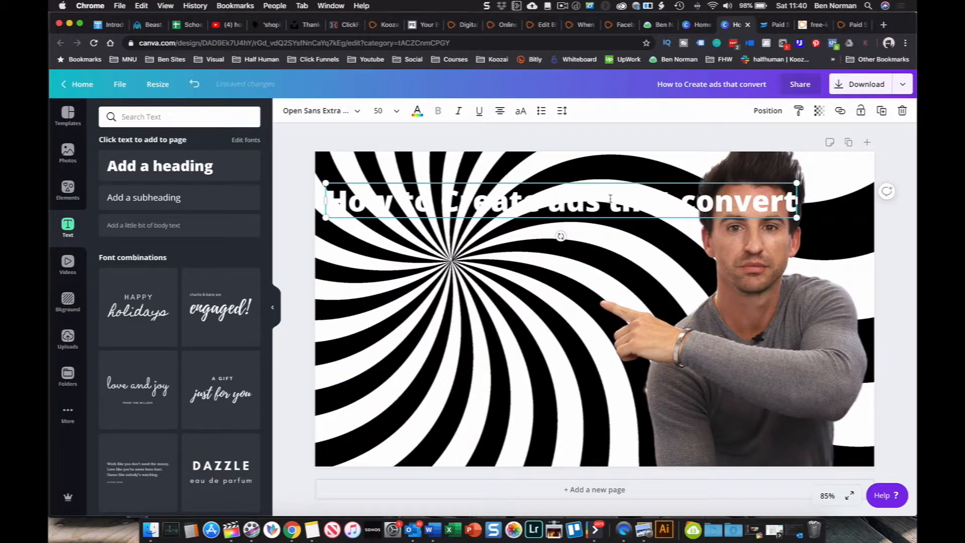
- Break the title onto two lines before "that" and move it toward the page's left side
key(Return)
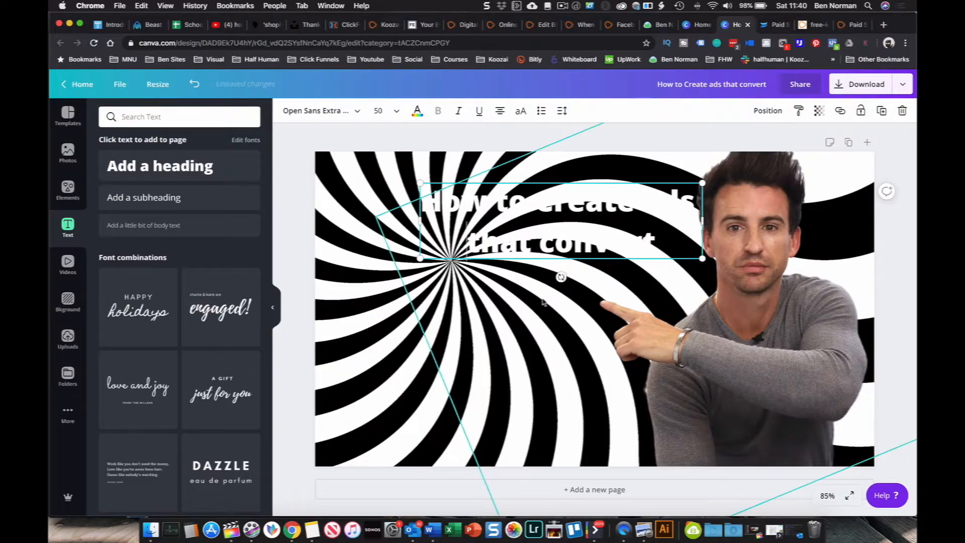
click(558, 284)
drag(551, 201, 463, 201)
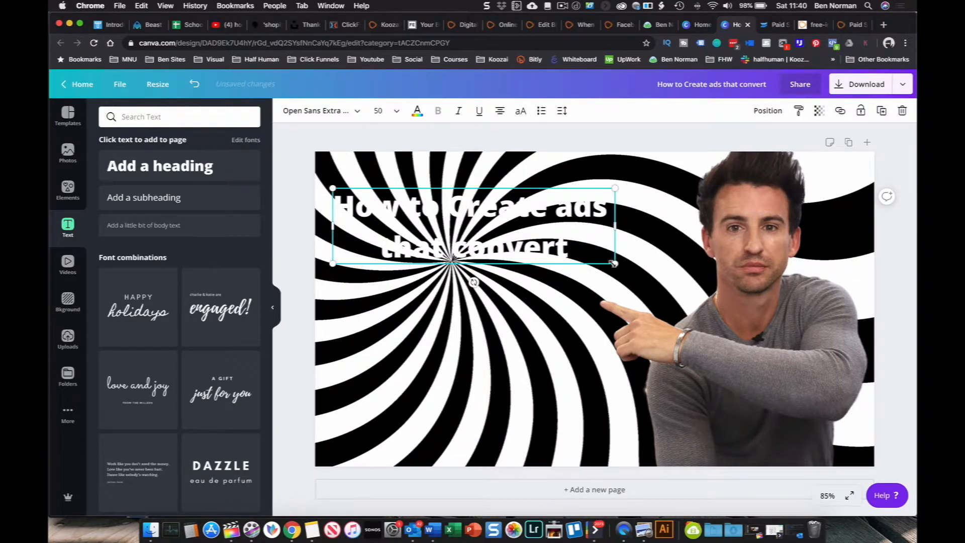
double_click(583, 255)
drag(571, 249, 433, 247)
click(597, 240)
click(882, 113)
drag(508, 256, 483, 391)
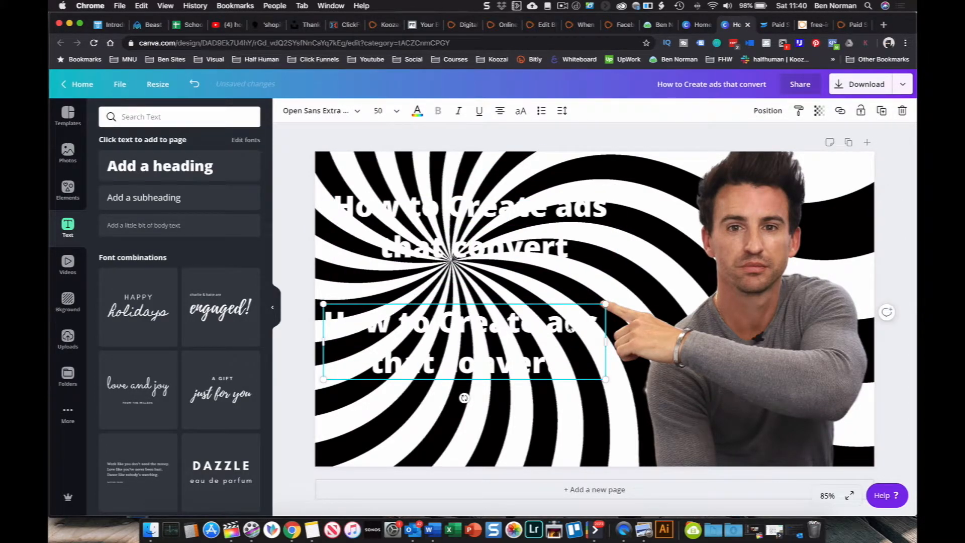
double_click(569, 325)
click(495, 346)
key(BackSpace)
click(623, 434)
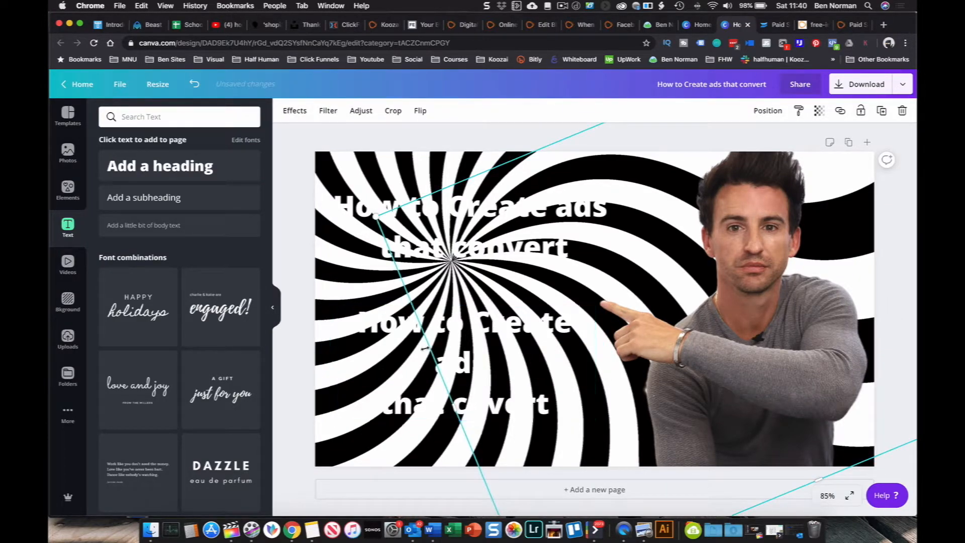
click(417, 405)
key(Delete)
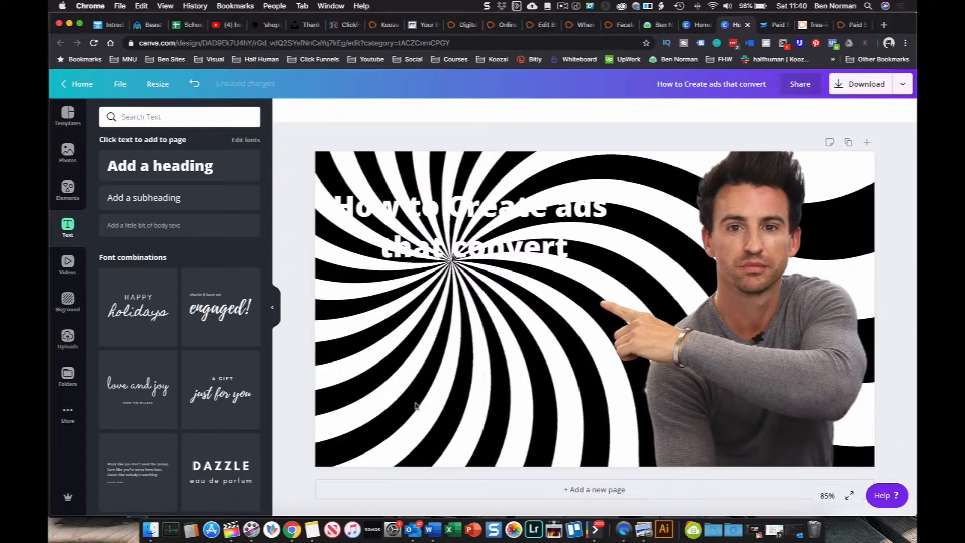
- Add a square shape and stretch it into a wide band across the upper page, behind the title's first line
drag(444, 212, 445, 209)
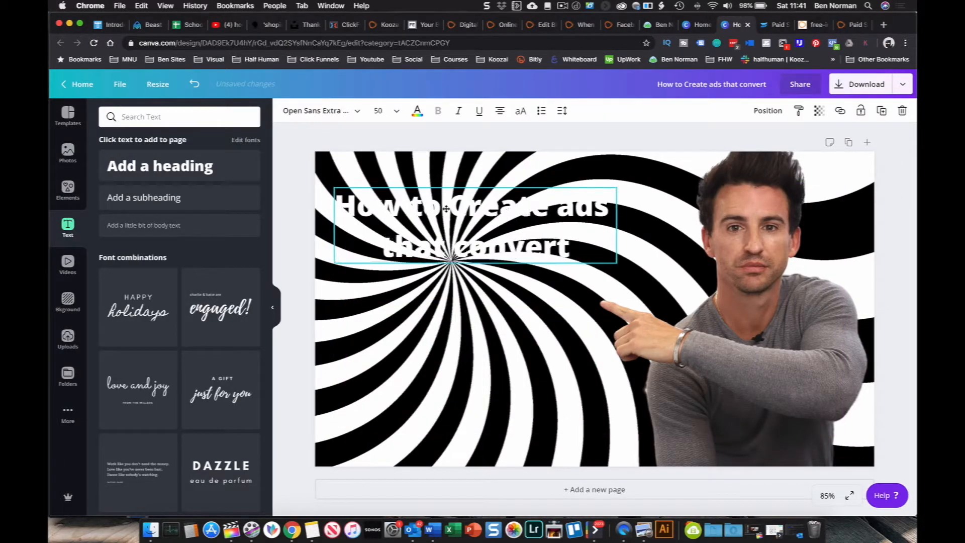
click(67, 190)
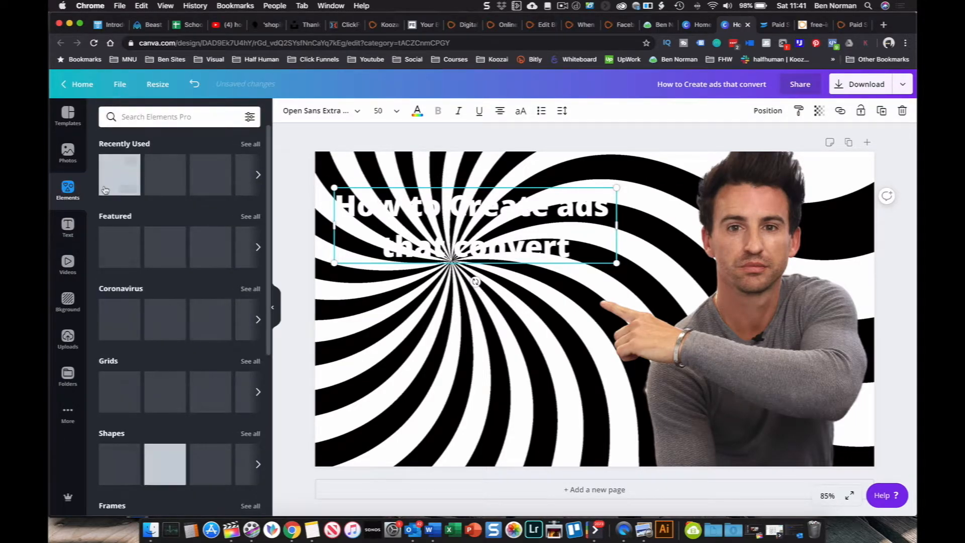
click(105, 190)
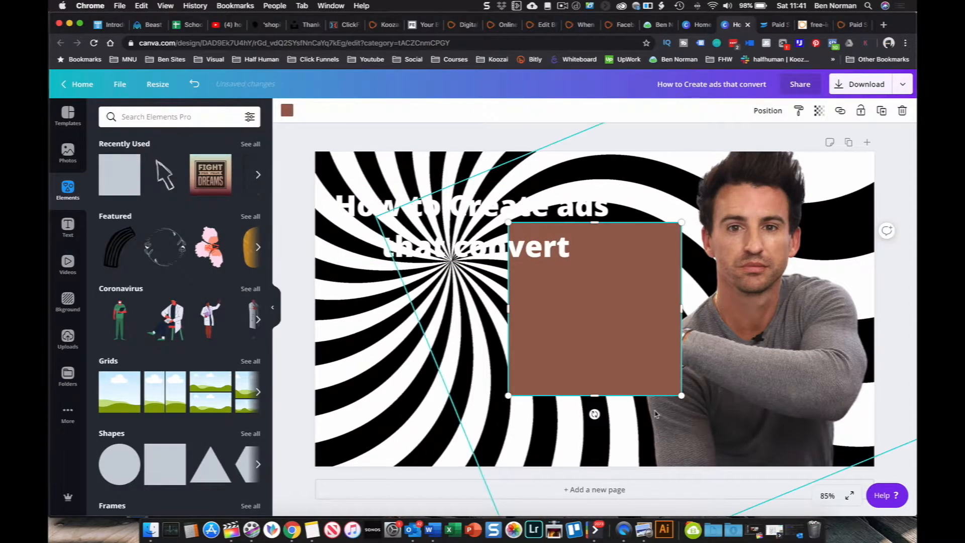
drag(627, 347, 401, 239)
drag(488, 205, 727, 227)
- Enlarge the title to font size 67.7 over the band and shift the cut-out man slightly to the right
click(566, 253)
drag(563, 261, 683, 303)
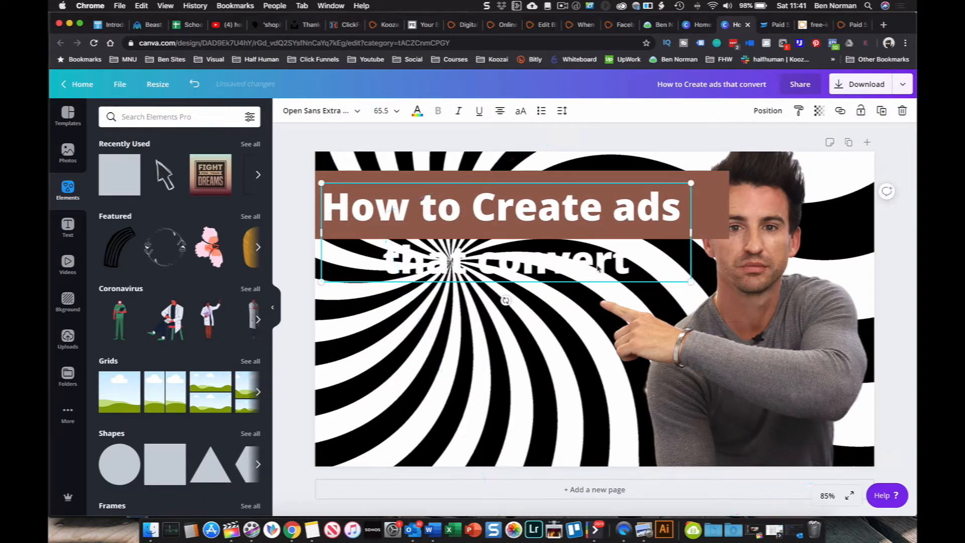
click(758, 325)
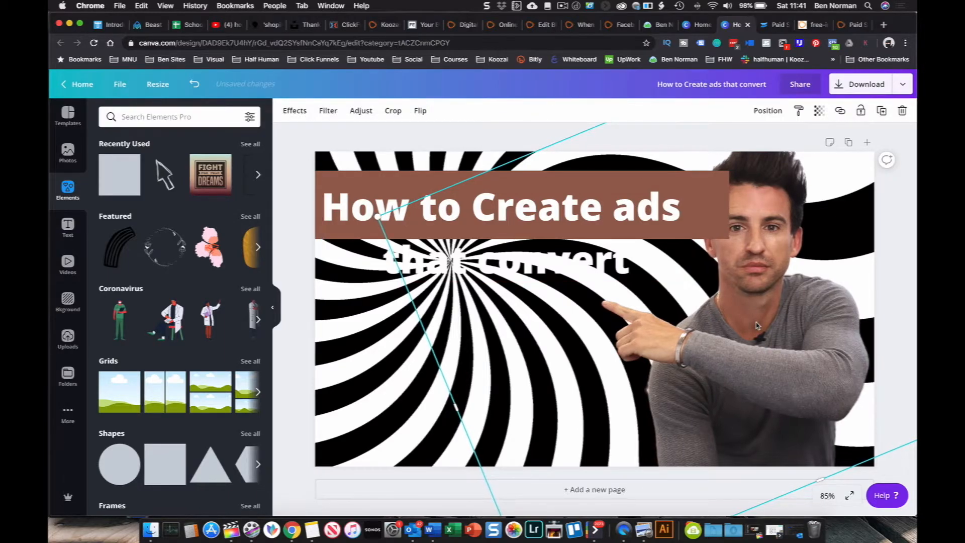
click(672, 256)
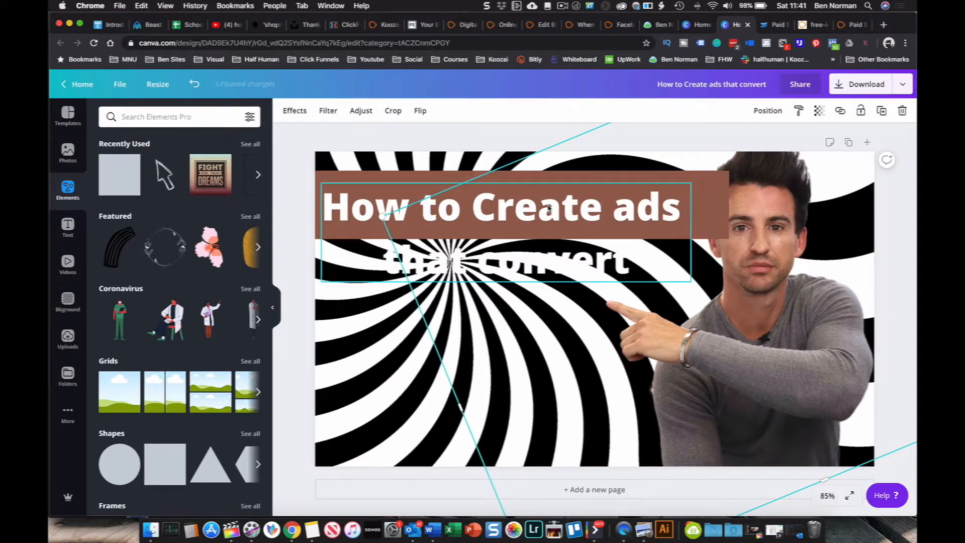
mouse_move(721, 178)
mouse_down()
mouse_move(733, 182)
mouse_move(708, 186)
mouse_up()
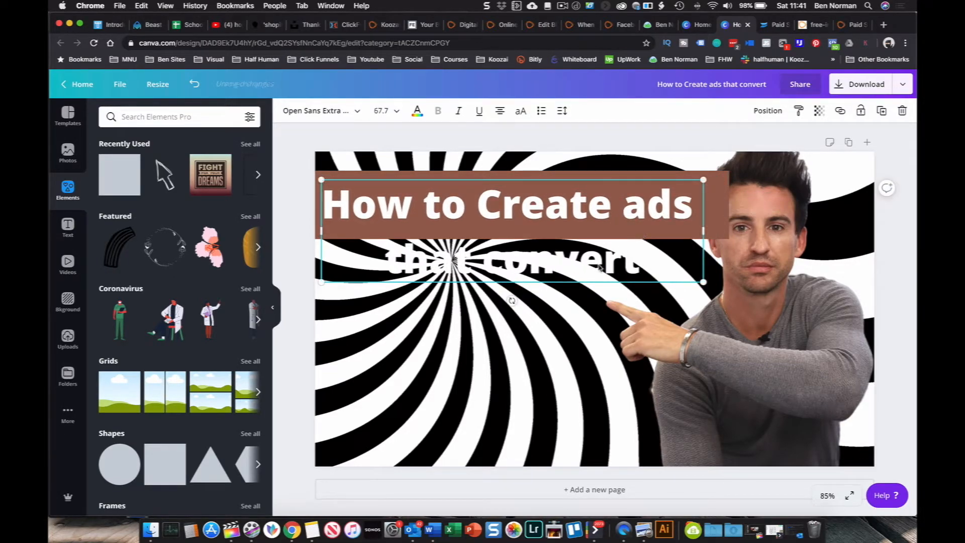
- Recolour the band behind the title black and set its transparency to 70
click(724, 196)
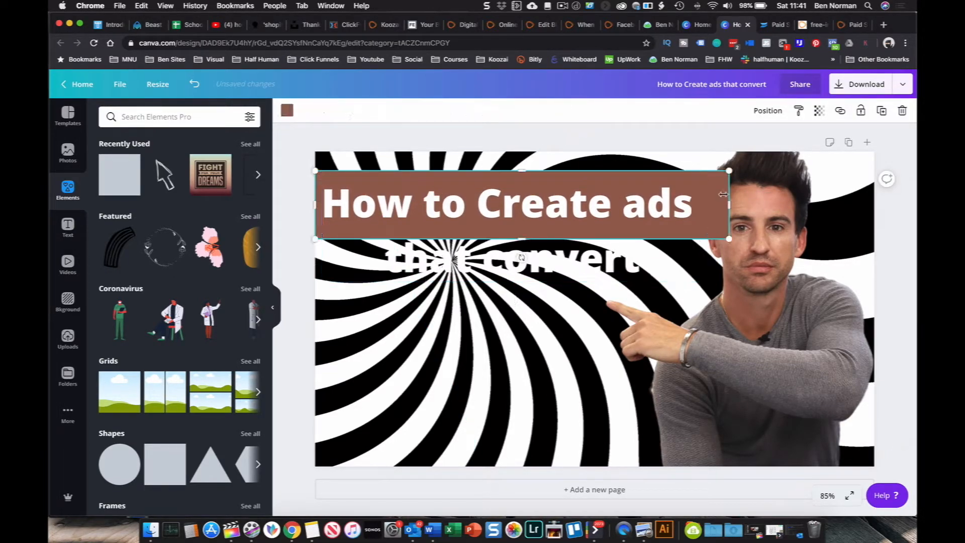
click(285, 112)
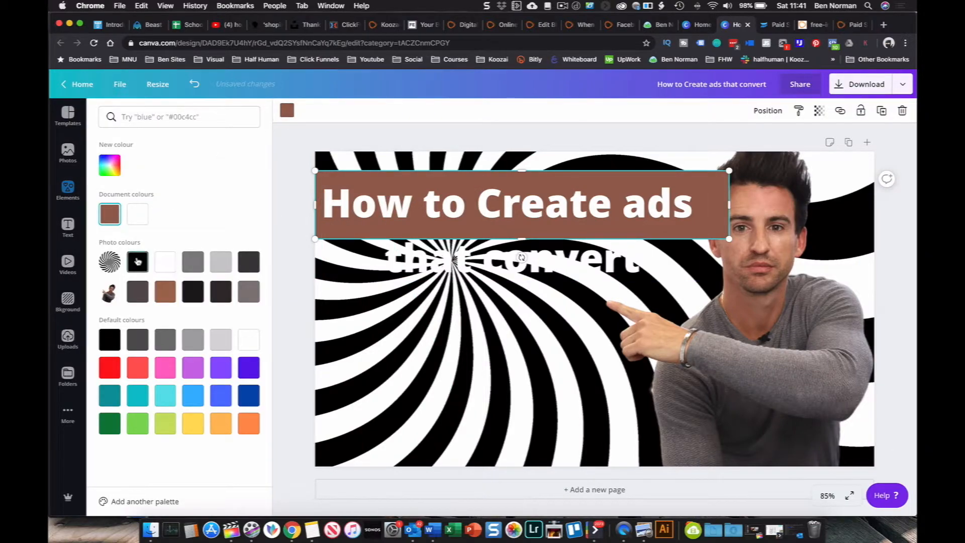
click(137, 261)
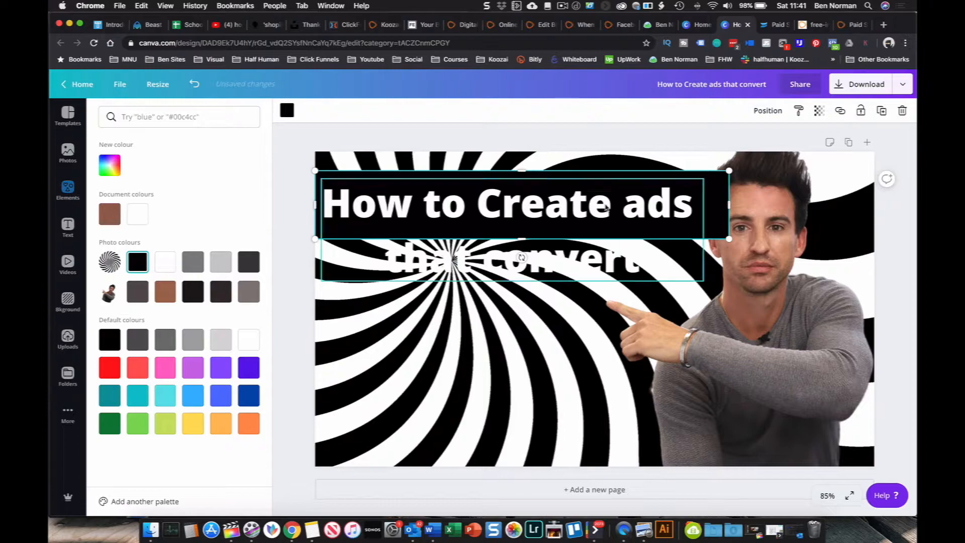
click(819, 111)
drag(789, 141, 766, 144)
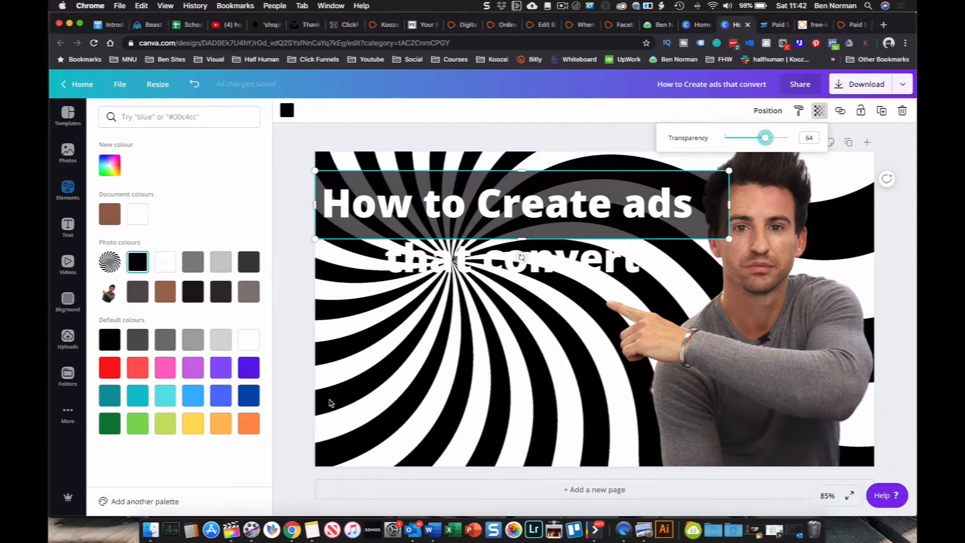
drag(763, 145, 769, 139)
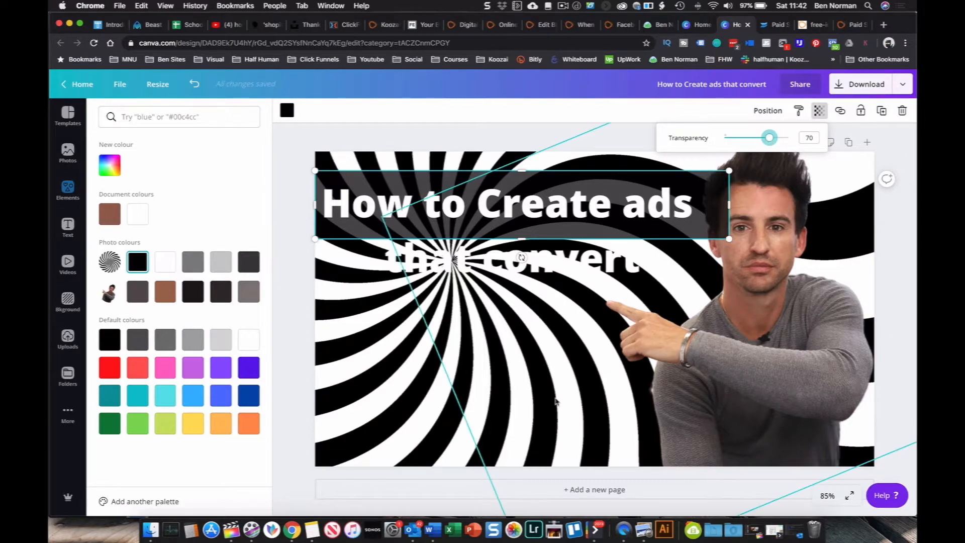
- Duplicate the title together with its band and place the copy directly below the original
click(383, 400)
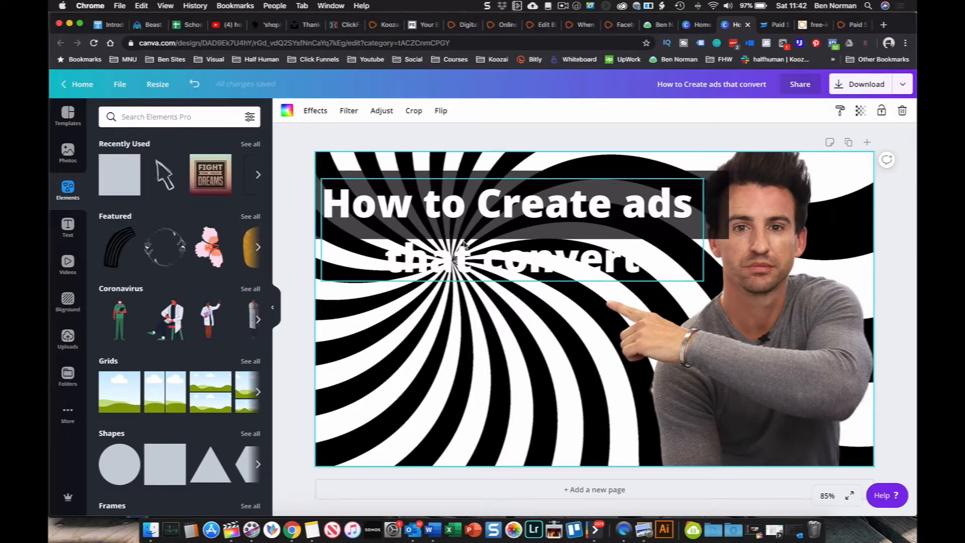
click(468, 266)
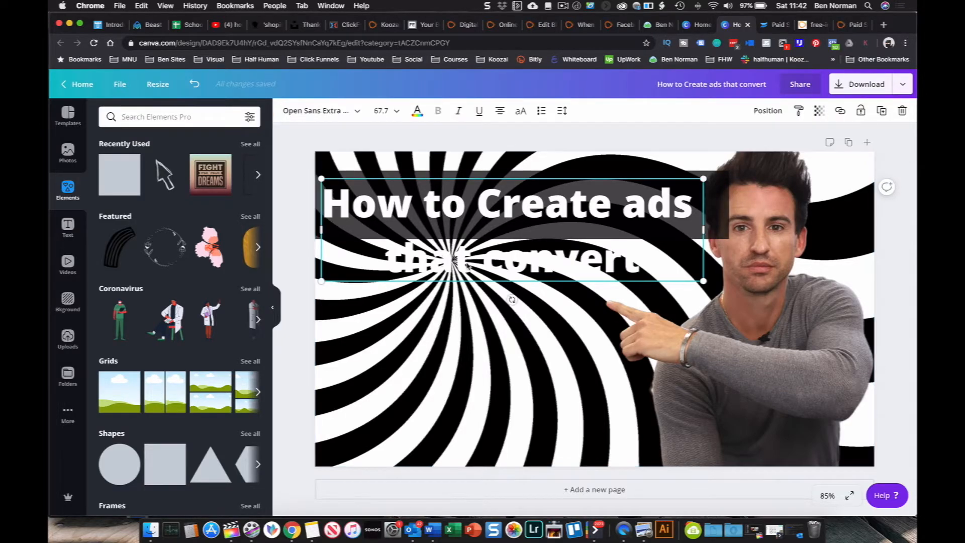
click(297, 207)
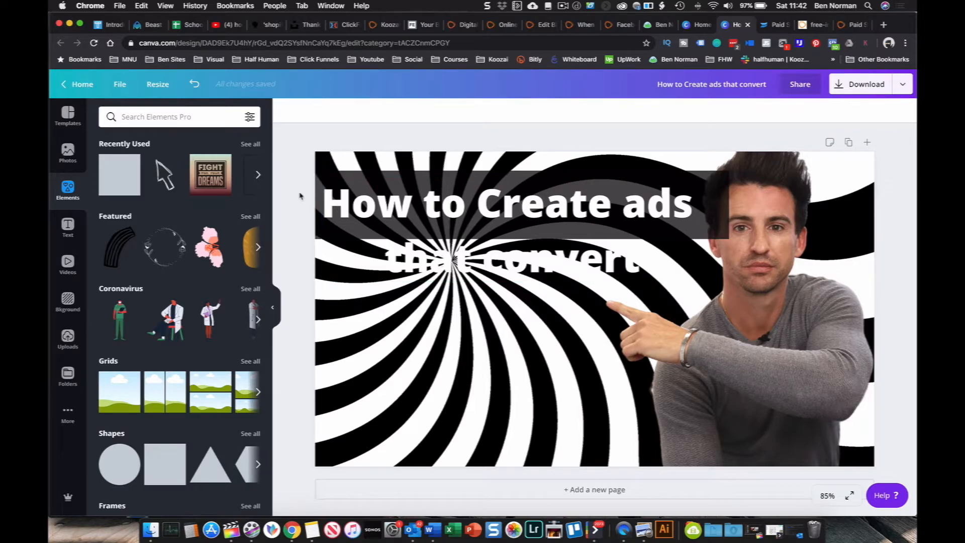
drag(296, 172, 338, 221)
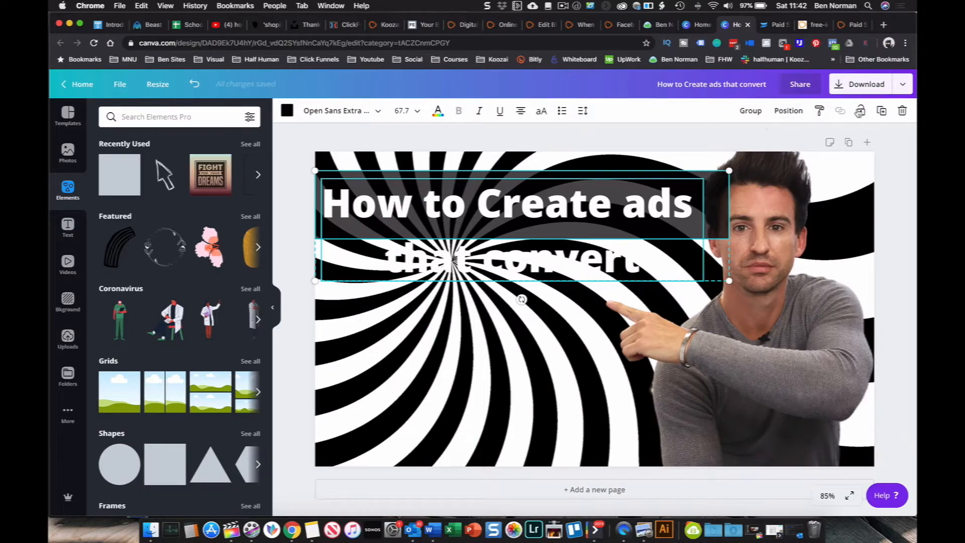
click(882, 111)
drag(609, 221, 600, 331)
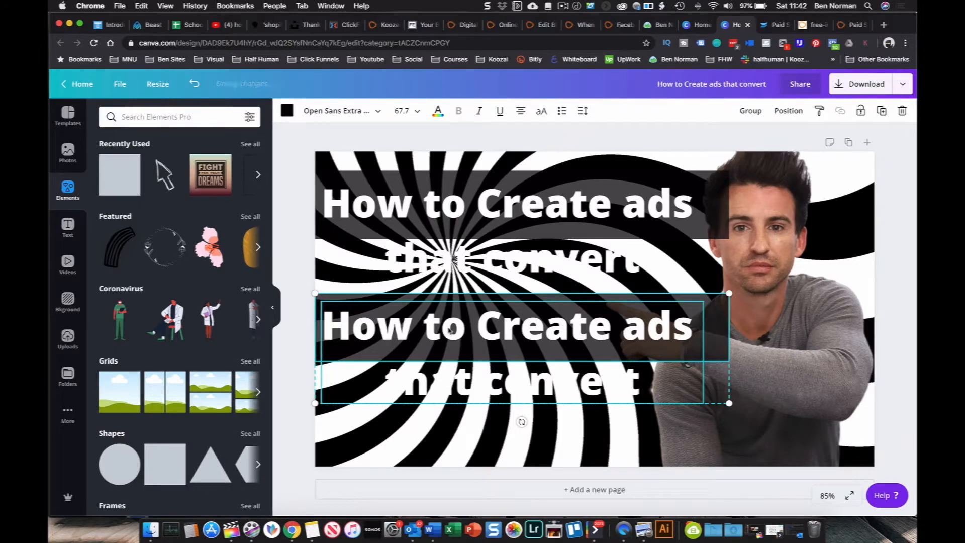
- Shorten the upper title to "How to Create" by deleting the words after it
click(482, 235)
double_click(534, 262)
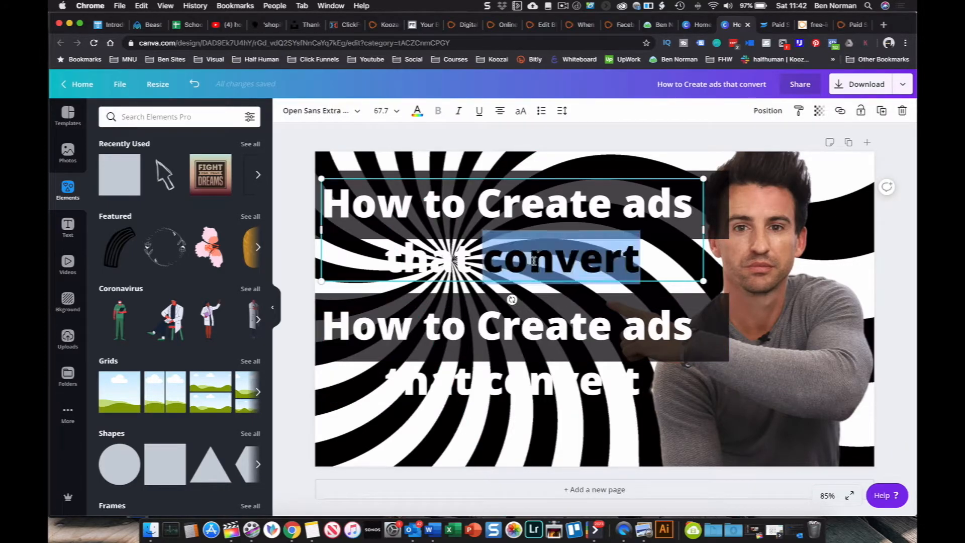
key(BackSpace)
key(BackSpace)
key(BackSpace)
key(BackSpace)
key(BackSpace)
key(BackSpace)
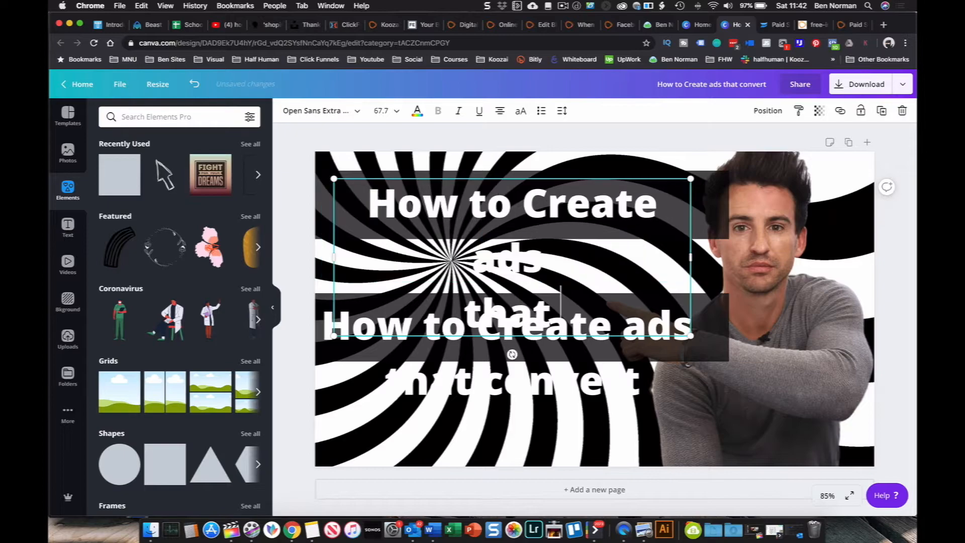
key(BackSpace)
key(BackSpace)
key(BackSpace)
key(BackSpace)
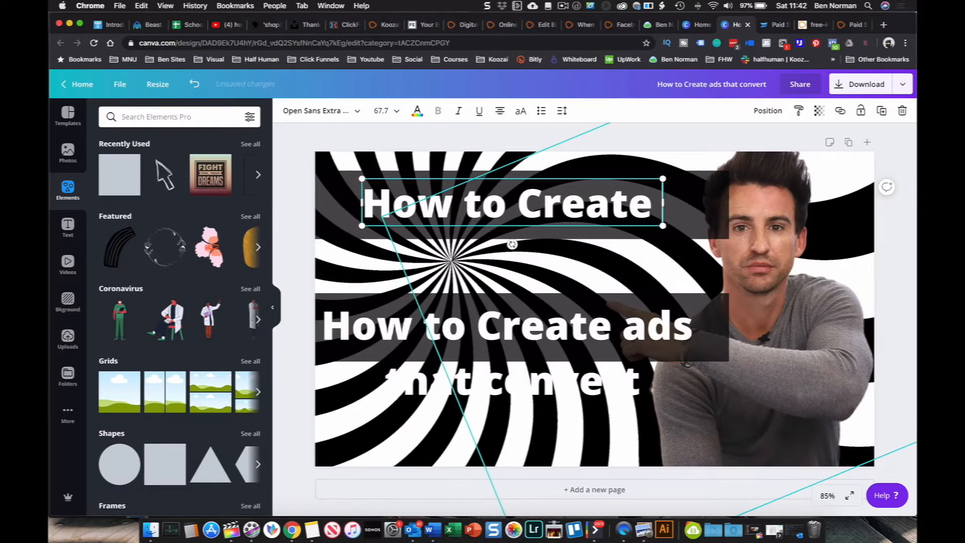
key(BackSpace)
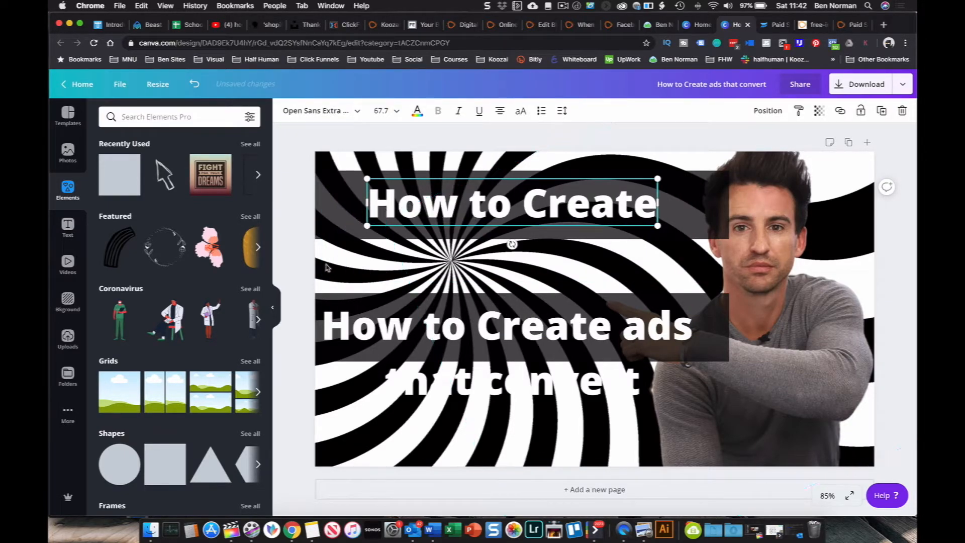
- Remove "How to Create ads" from the lower title so only "that convert" remains on its band
click(467, 327)
click(467, 326)
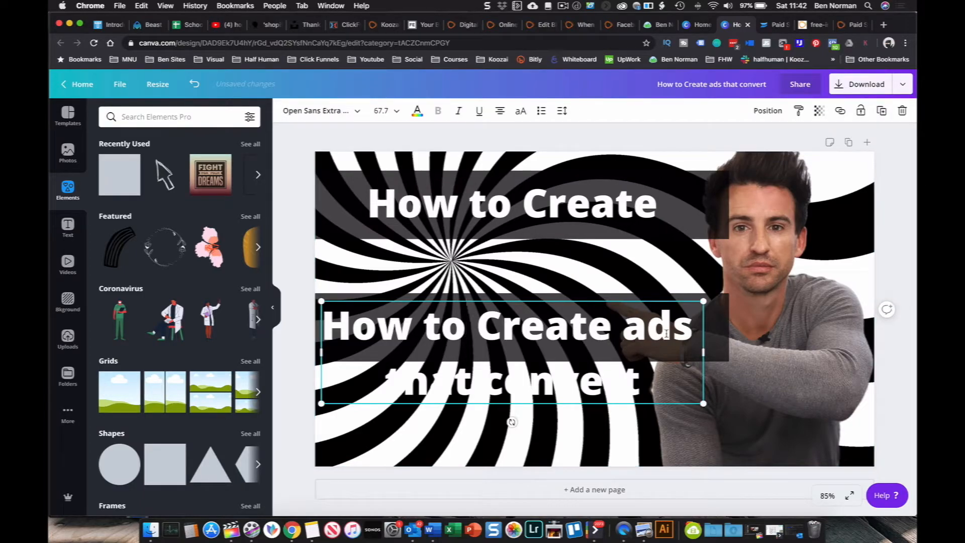
click(688, 325)
key(shift+Down)
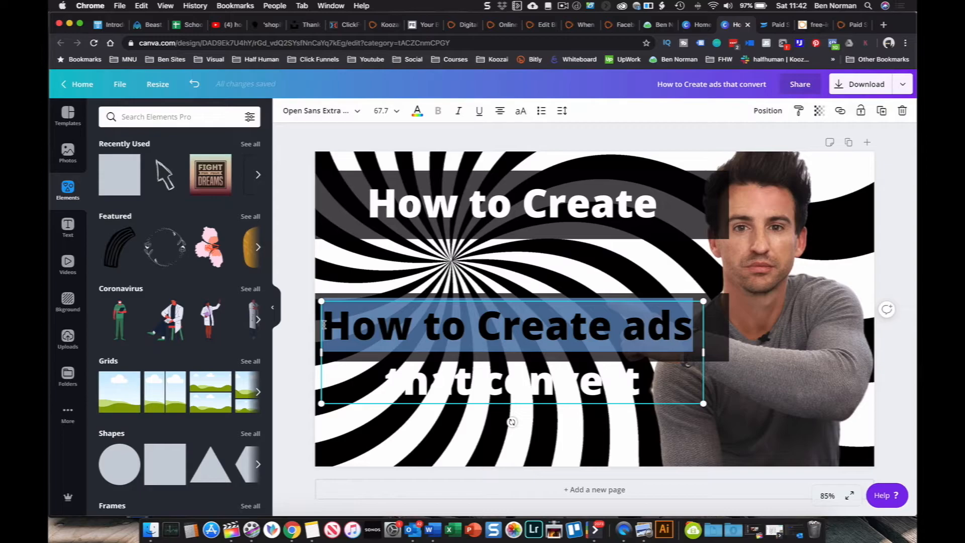
key(BackSpace)
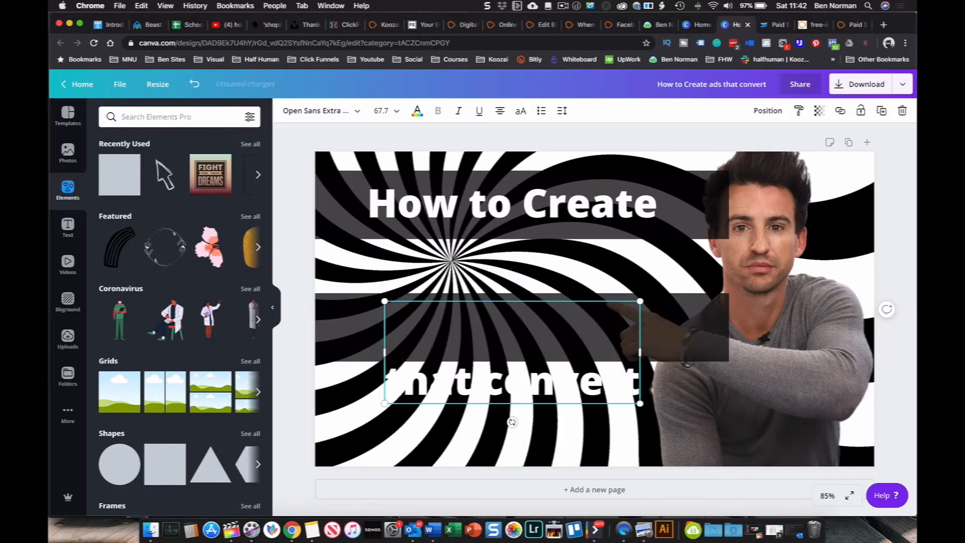
key(Delete)
- Add "Ads" to the upper title and capitalise "To" so it reads "How To Create Ads"
click(648, 210)
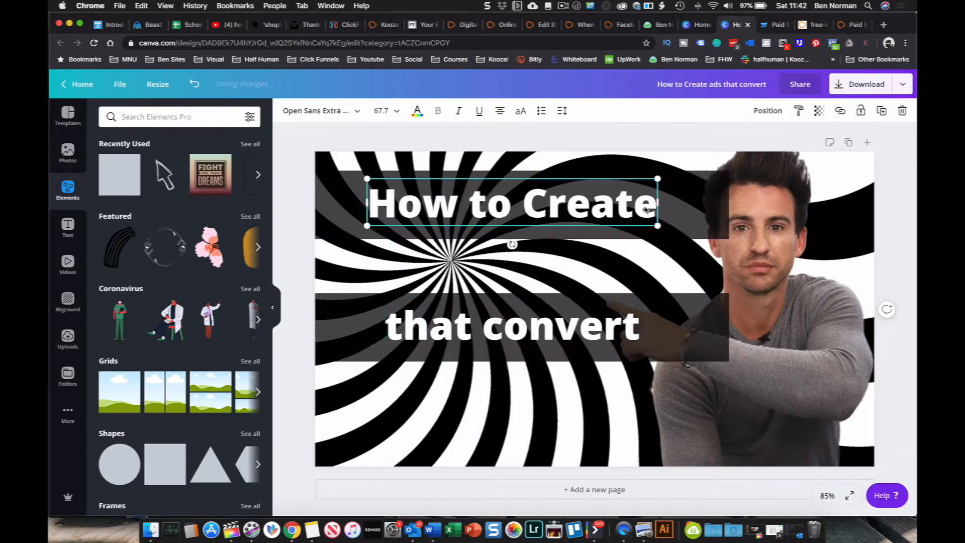
text(Ads)
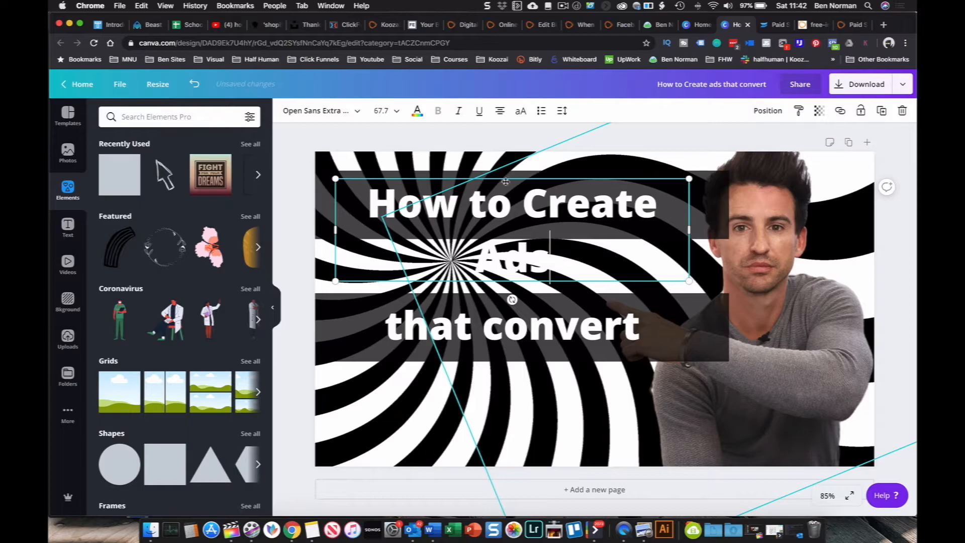
click(489, 205)
key(BackSpace)
text(T)
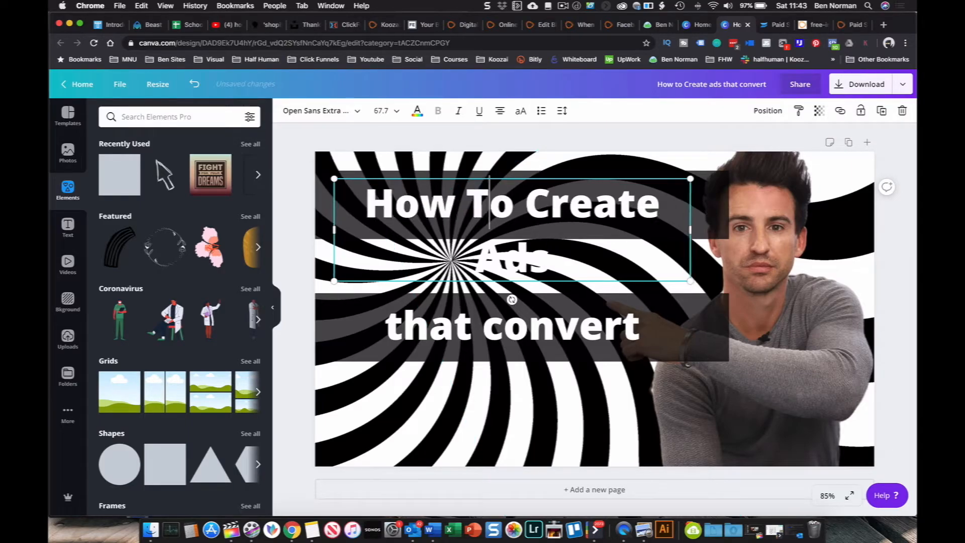
- Capitalise both words of the lower title so it reads "That Convert"
click(398, 330)
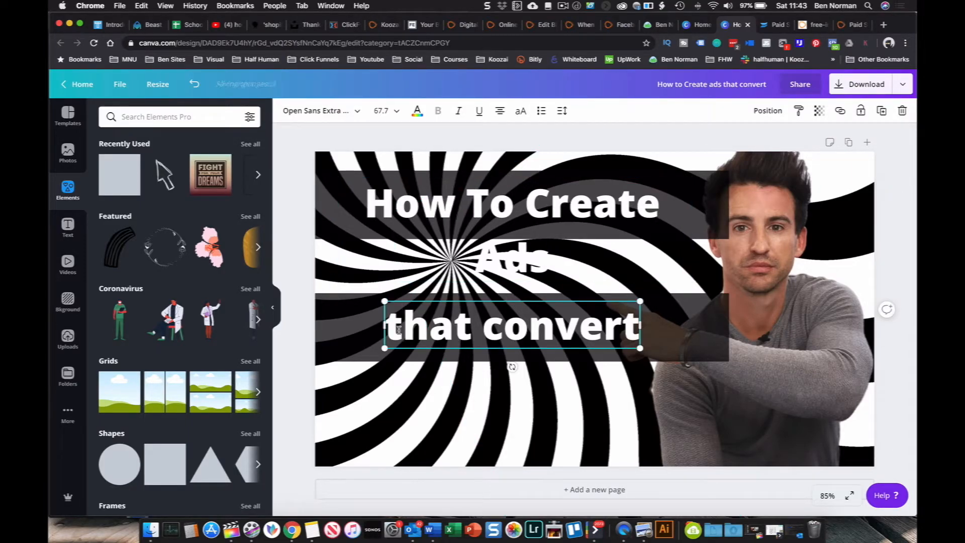
key(BackSpace)
text(T)
click(507, 334)
key(BackSpace)
text(C)
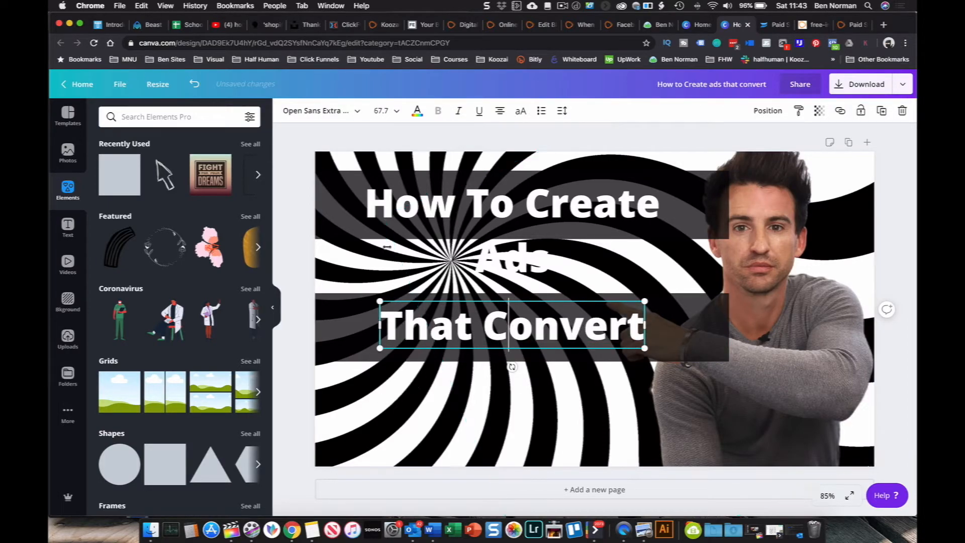
click(438, 207)
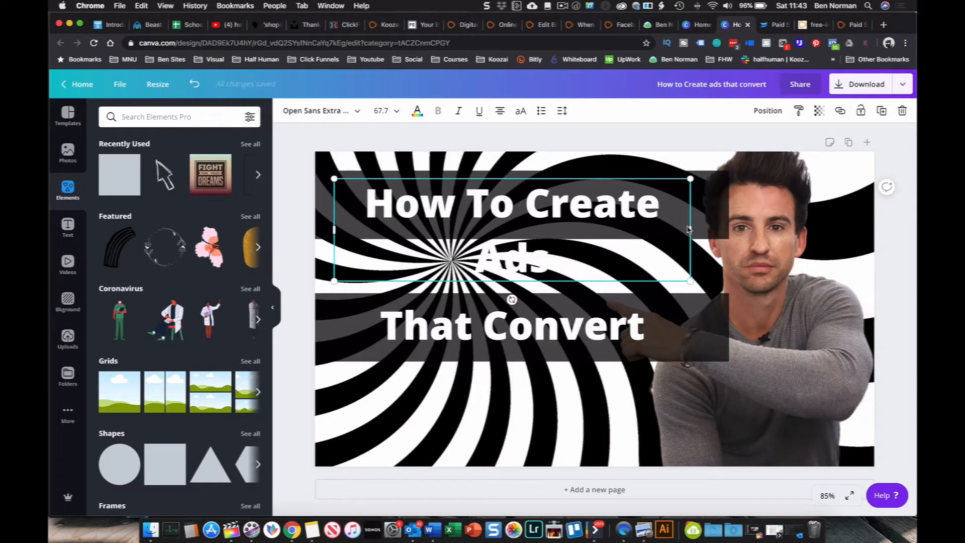
- Widen the upper title's text box so "How To Create Ads" fits on one line, and align both titles near the bands' left edge
drag(690, 230, 716, 228)
drag(641, 206, 630, 206)
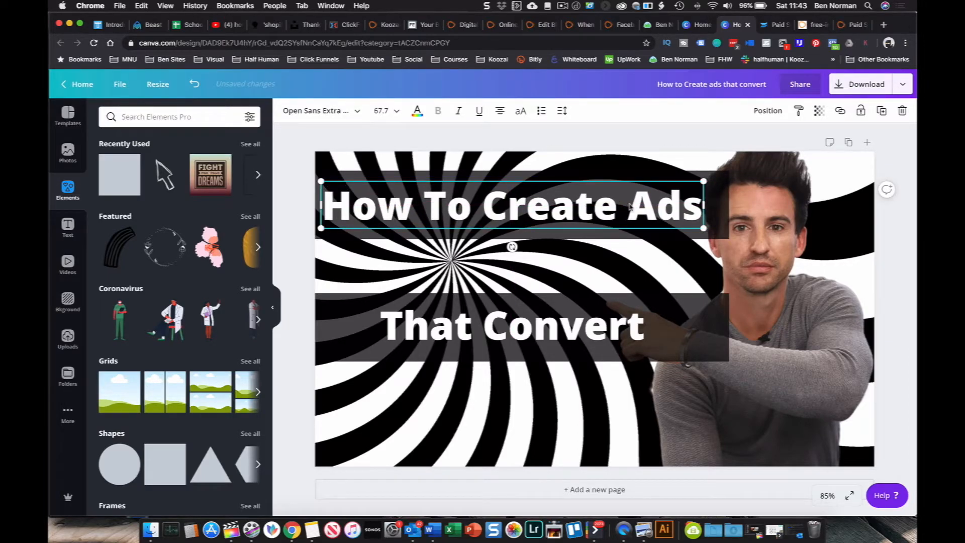
drag(557, 338, 497, 337)
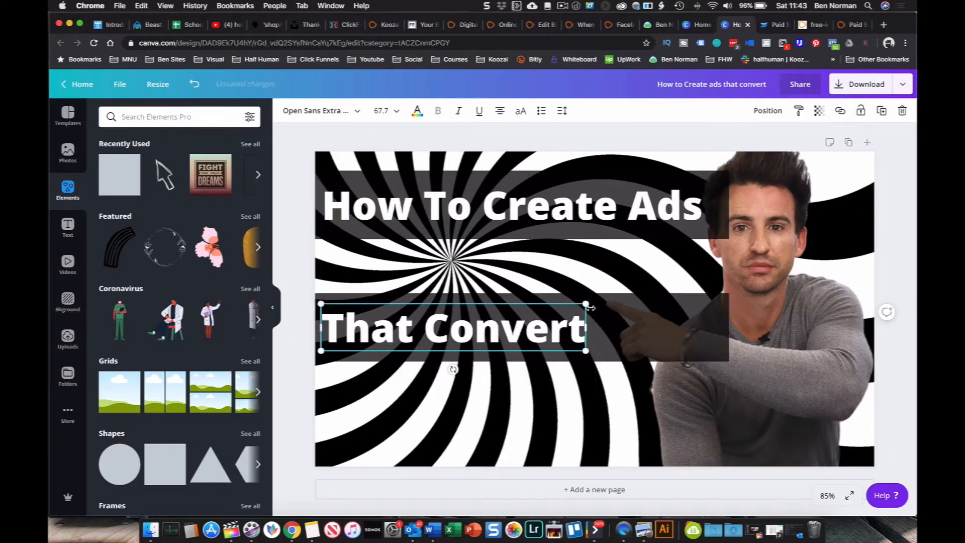
- Enlarge the "That Convert" title to size 87.2 and centre it vertically on its band
drag(586, 304, 637, 326)
key(Down)
key(Down)
key(Down)
key(Down)
key(Down)
key(Down)
key(Down)
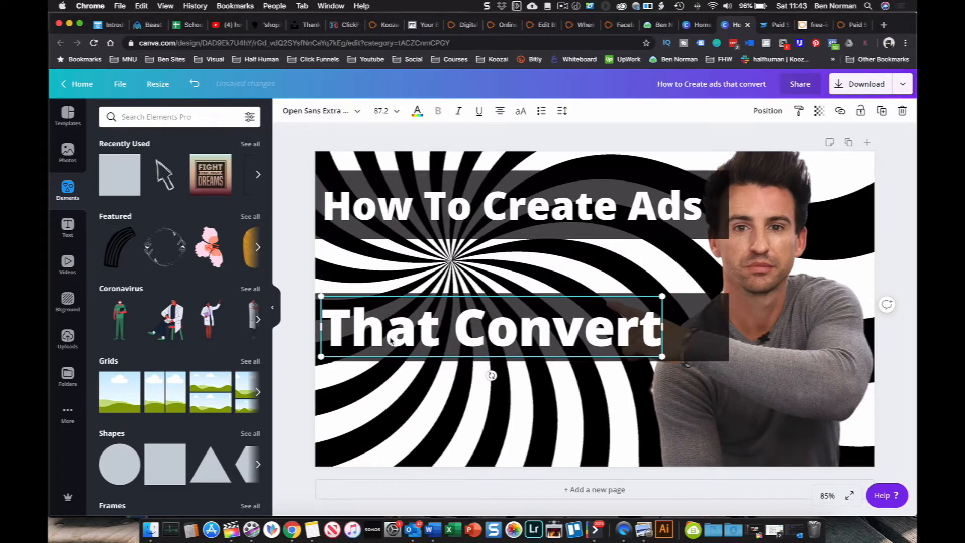
mouse_move(465, 337)
mouse_down()
mouse_move(463, 326)
mouse_move(463, 338)
mouse_up()
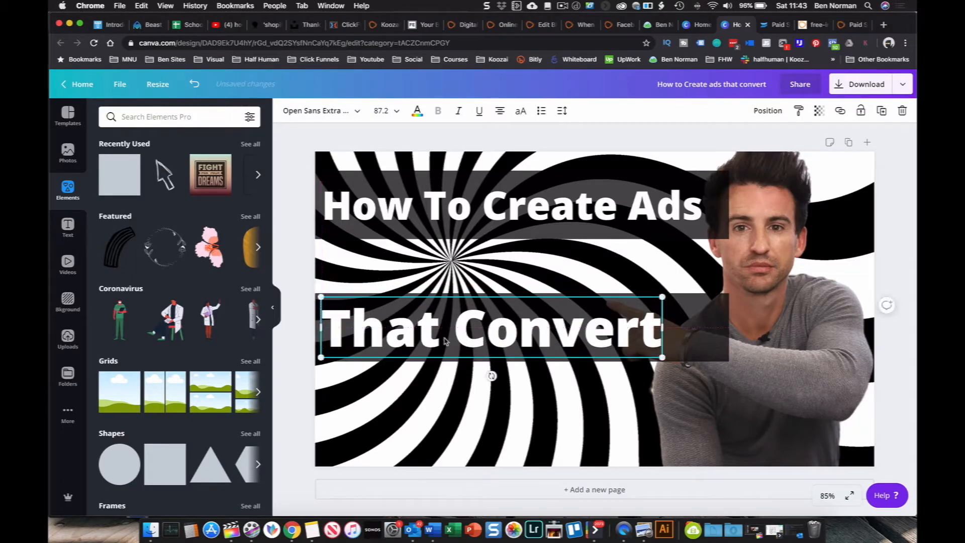
click(278, 401)
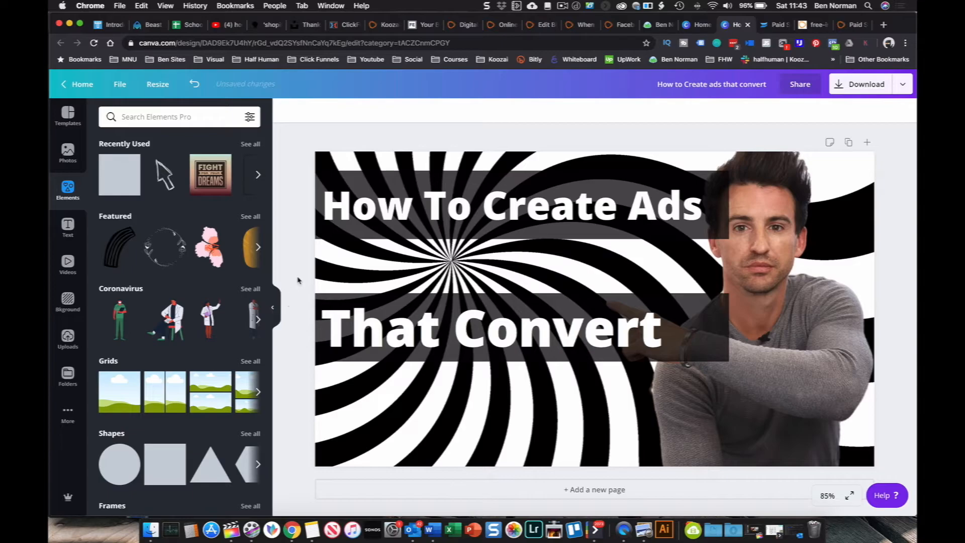
- Move both titles and their bands up the canvas, leaving only a thin gap between the two bands
click(387, 336)
drag(387, 324, 382, 284)
drag(296, 164, 330, 314)
drag(389, 286, 387, 273)
- Bring the cut-out man to the front so he overlaps the ends of the dark bands
click(718, 436)
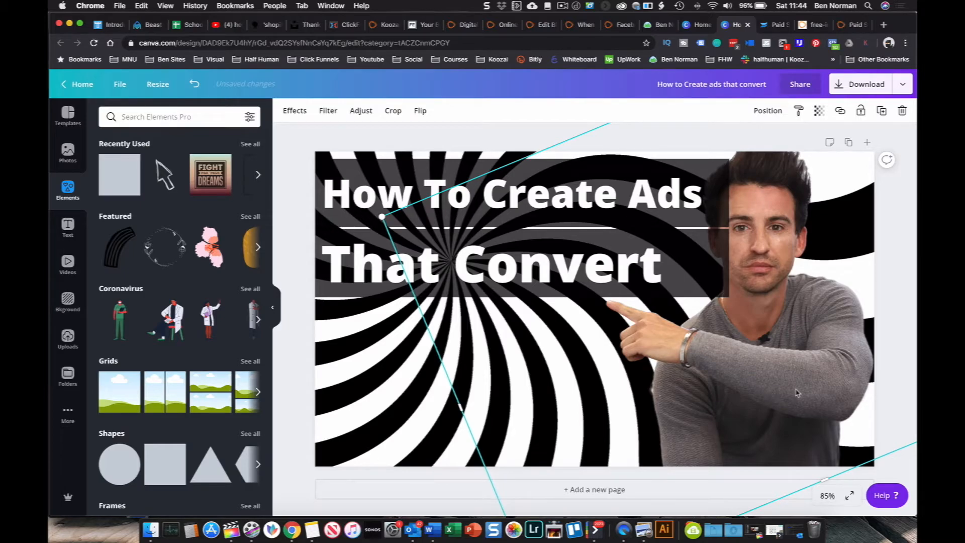
click(767, 110)
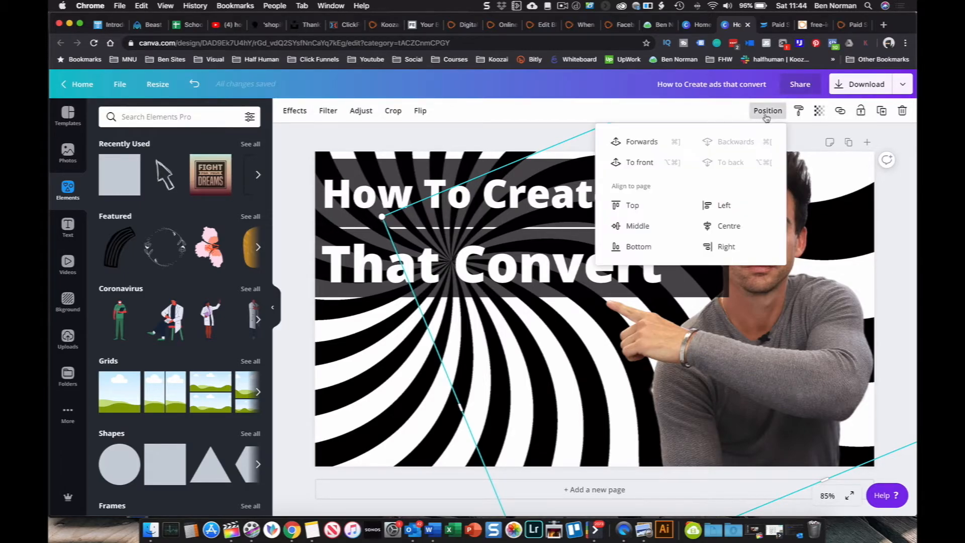
click(637, 162)
click(504, 132)
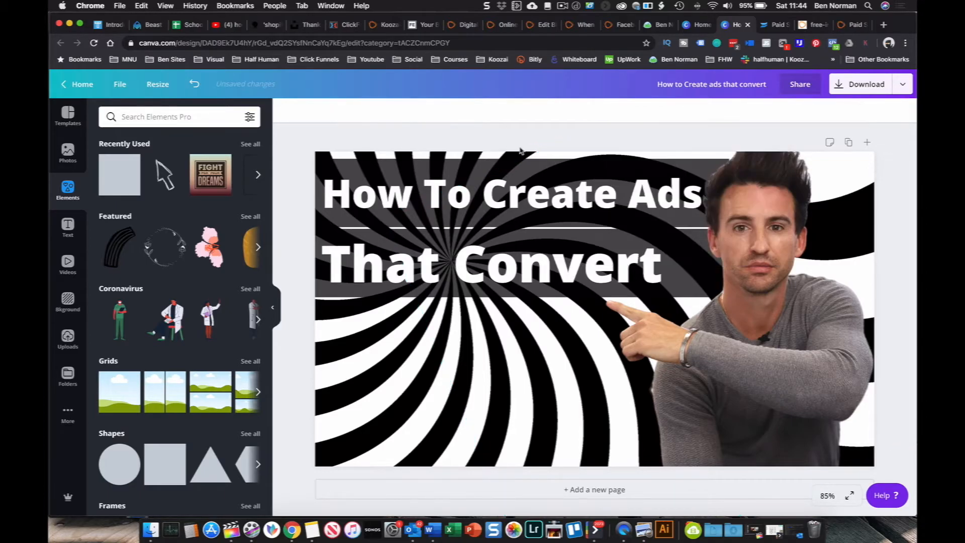
- Extend the upper band behind the man to about 975 wide and nudge the upper title slightly left, away from his hair
click(344, 164)
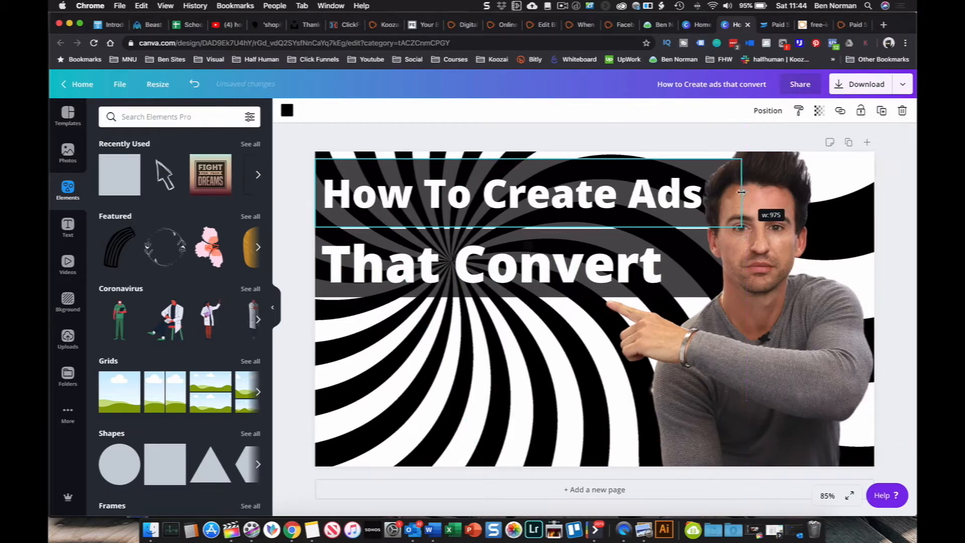
click(637, 129)
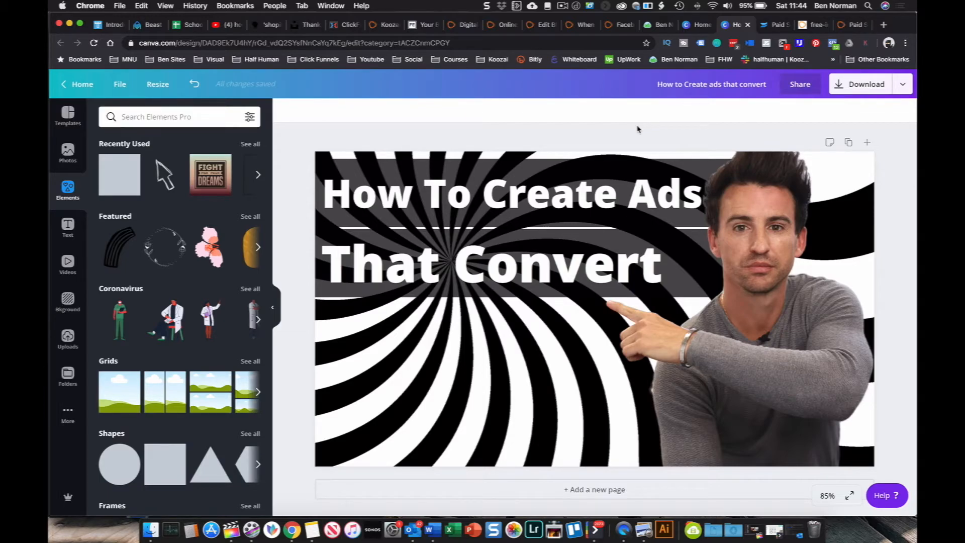
click(602, 193)
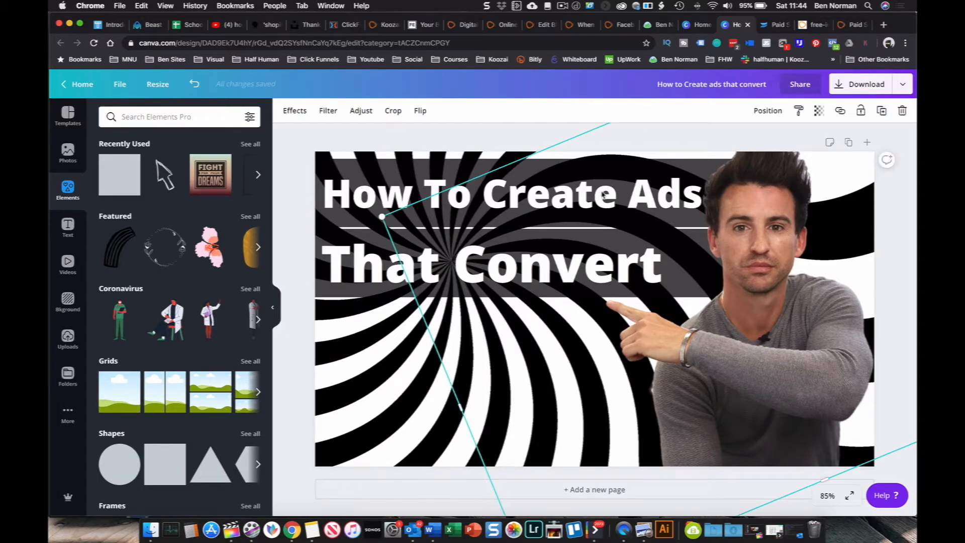
click(388, 198)
drag(388, 201, 386, 206)
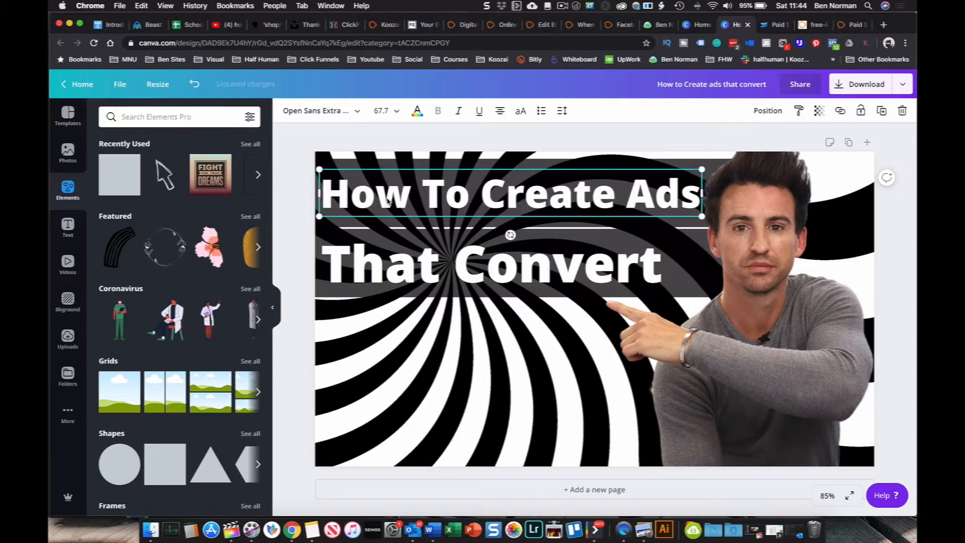
click(402, 324)
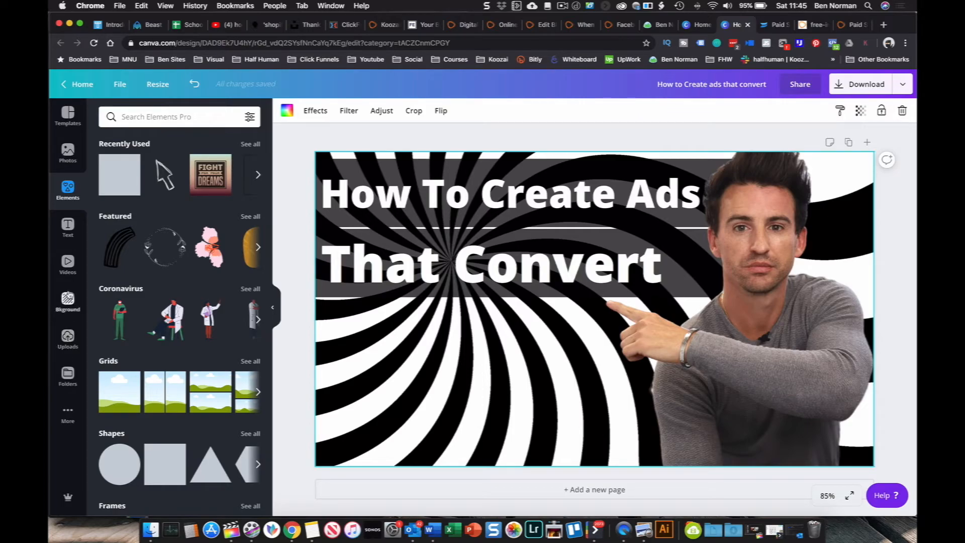
- Add the recently used hand-drawn arrow, enlarge it and place it at the lower left, rotated to point up toward the title
click(164, 121)
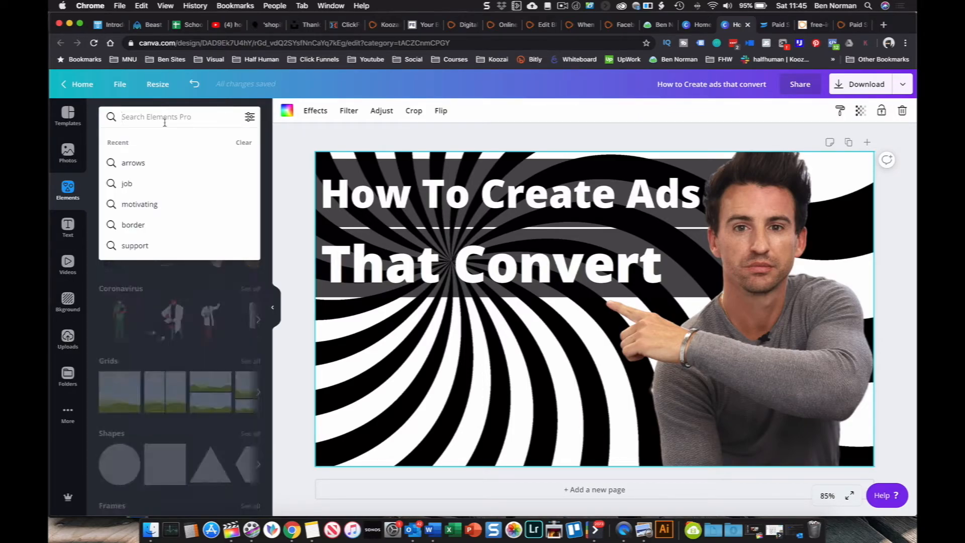
click(265, 103)
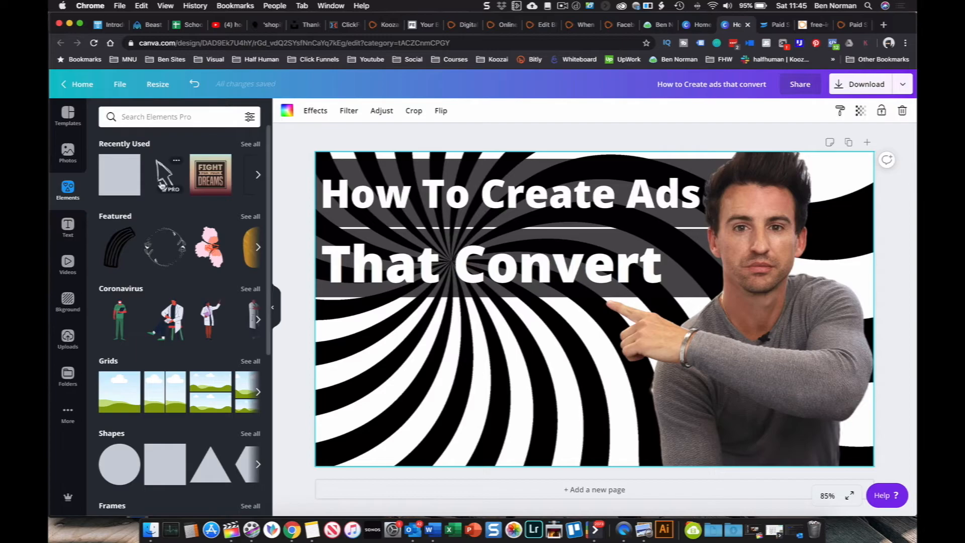
click(162, 186)
drag(659, 372, 736, 450)
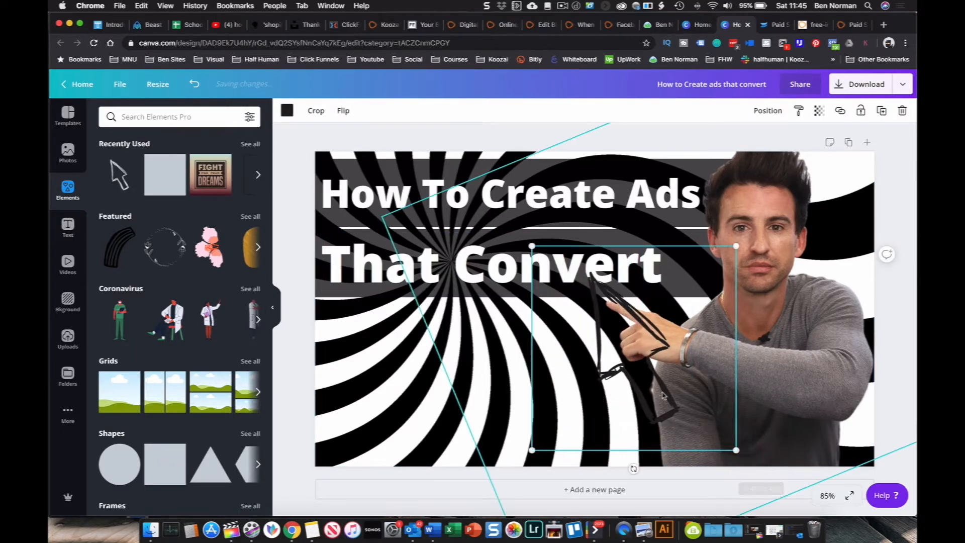
drag(639, 360, 403, 394)
drag(398, 503, 216, 486)
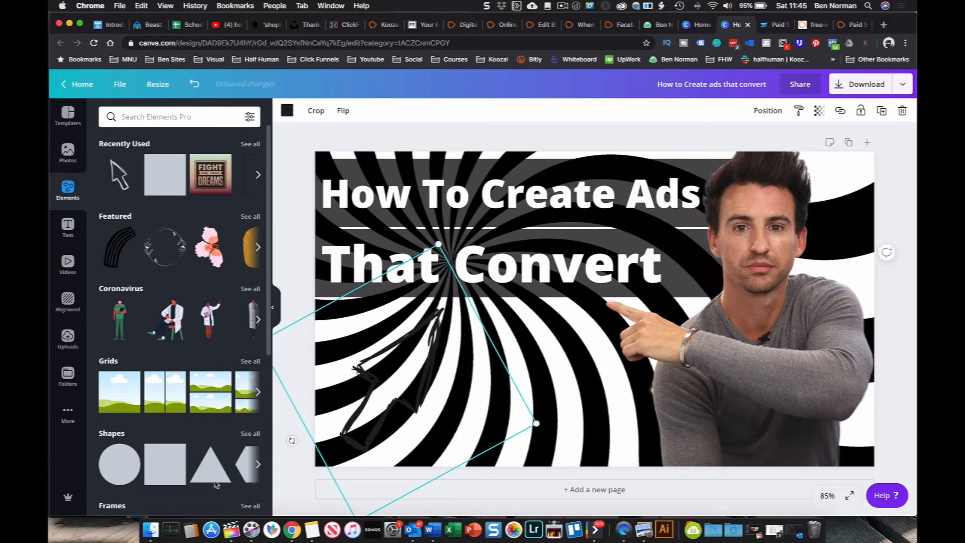
- Recolour the hand-drawn arrow red
click(287, 110)
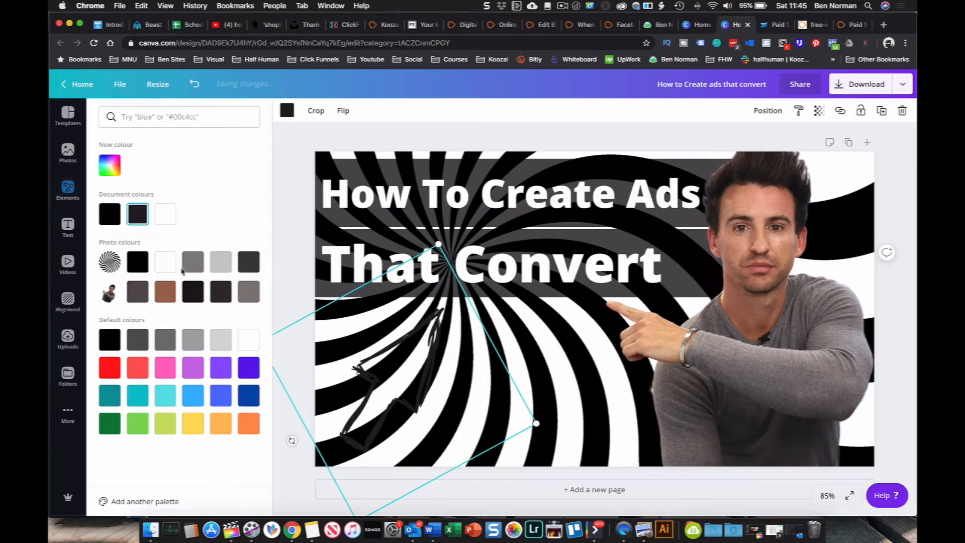
click(157, 119)
text(red)
click(110, 165)
click(528, 396)
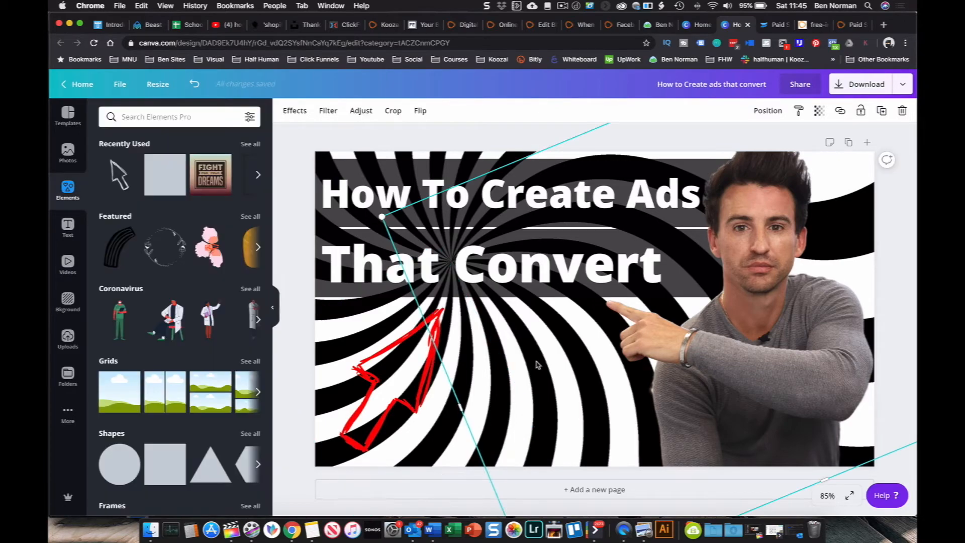
- Duplicate the red arrow and place a smaller copy under "Convert", rotated to point up and to the left
click(424, 384)
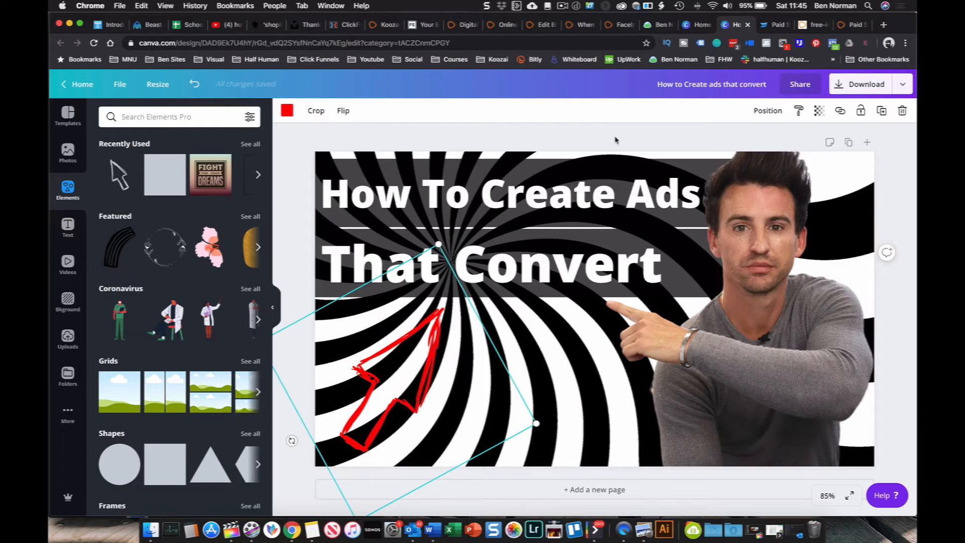
click(882, 112)
drag(535, 363, 700, 354)
drag(467, 441, 579, 481)
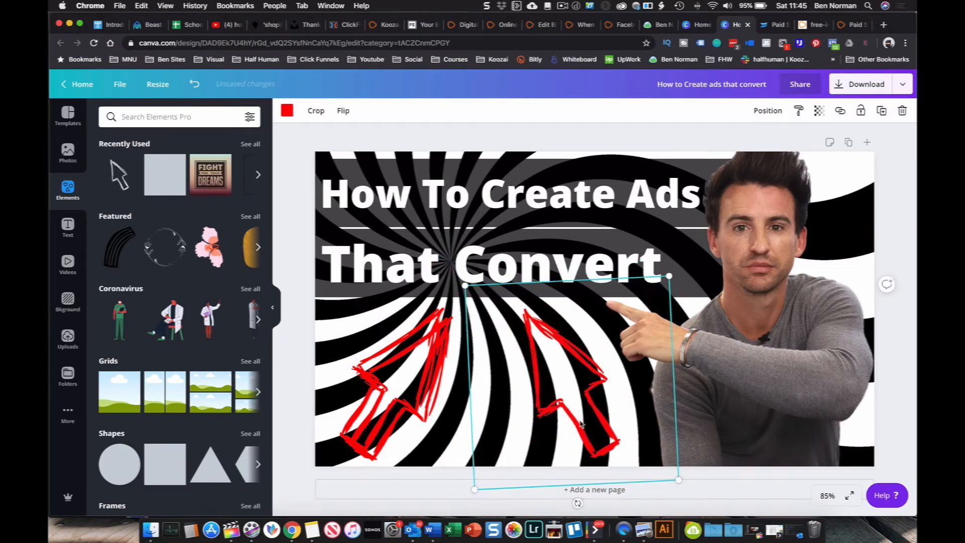
drag(579, 421, 586, 414)
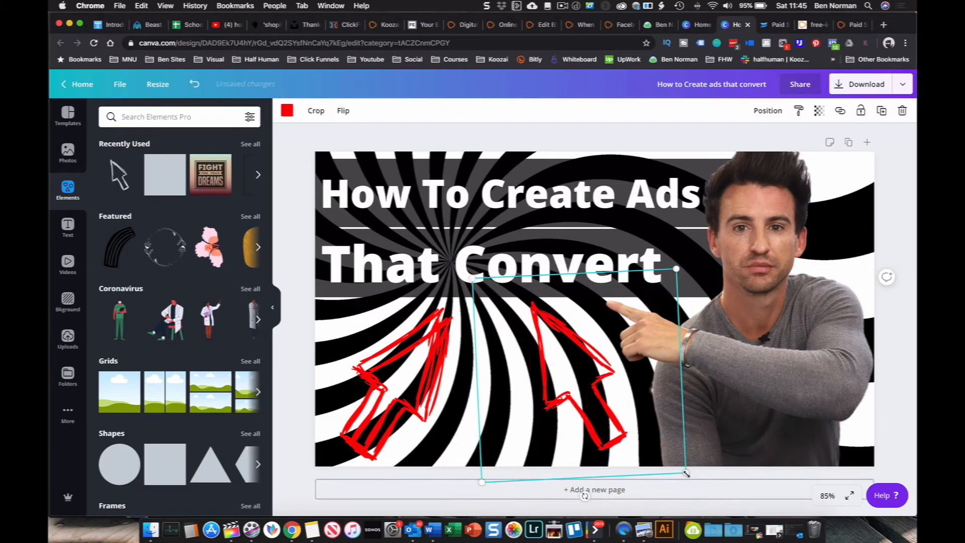
drag(685, 472, 613, 407)
drag(539, 392, 563, 396)
- Move the other arrow copy between the two arrows and rotate it to point almost straight up at the title
click(458, 397)
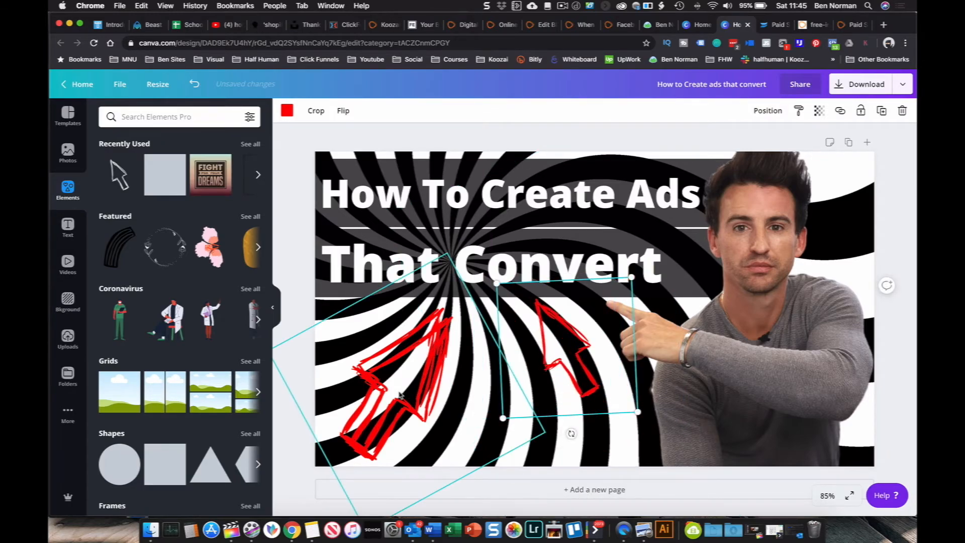
drag(401, 395, 477, 393)
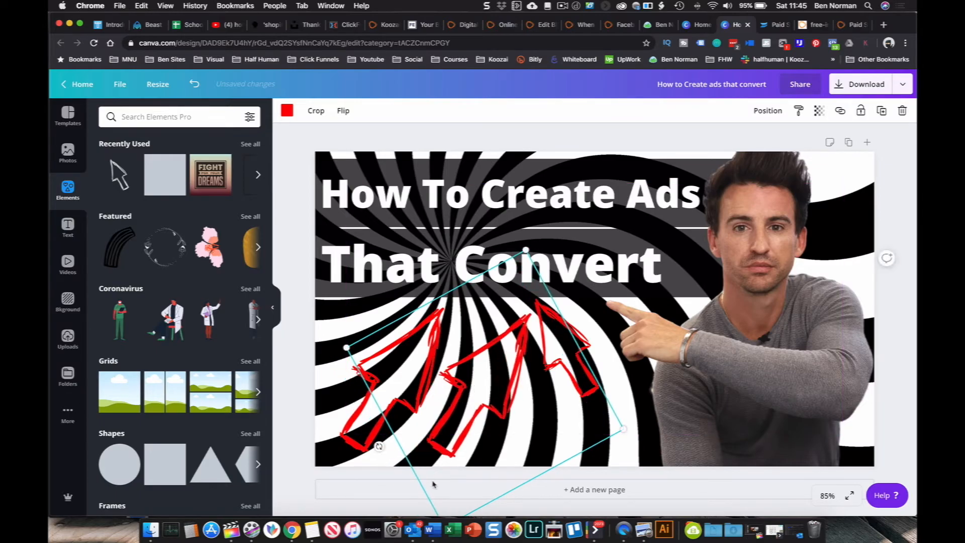
drag(379, 446, 457, 469)
mouse_move(354, 448)
mouse_down()
mouse_move(425, 435)
mouse_move(377, 454)
mouse_move(369, 446)
mouse_up()
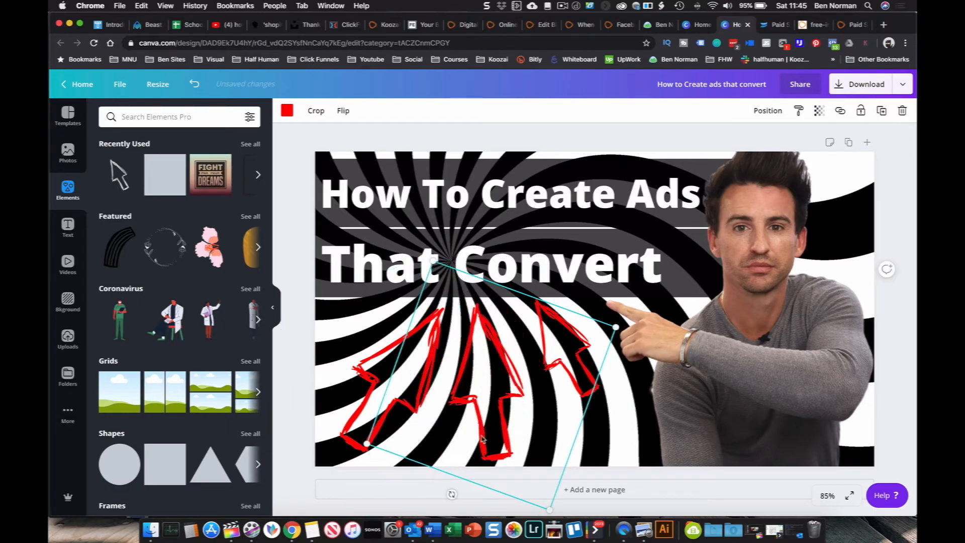
click(620, 447)
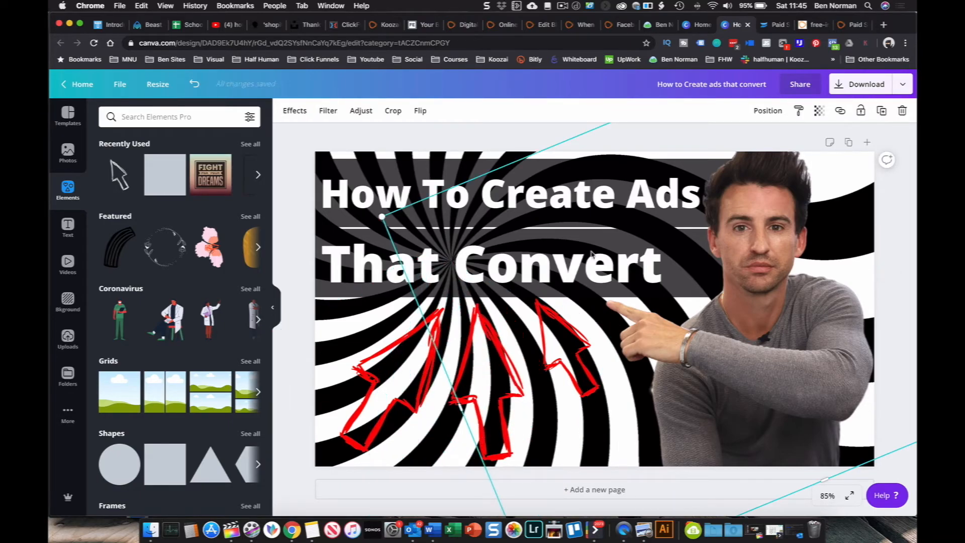
- Recolour both titles, "That Convert" and "How To Create Ads", in the same red as the arrows
click(345, 265)
click(417, 111)
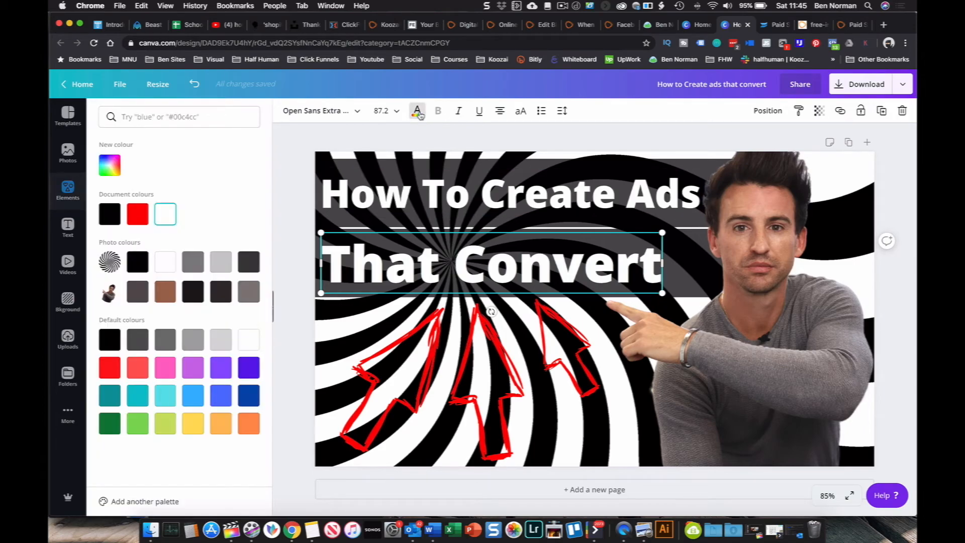
click(148, 214)
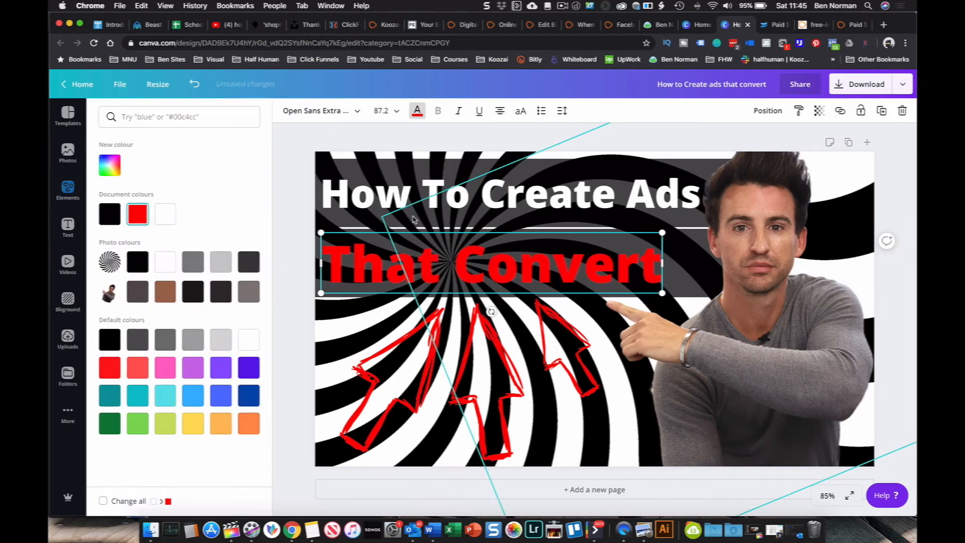
click(376, 201)
click(143, 219)
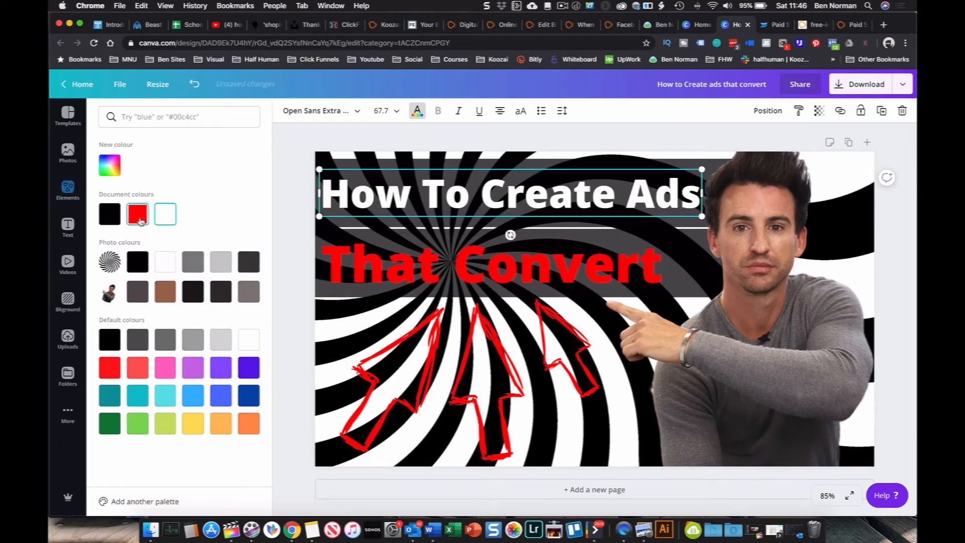
click(281, 248)
click(440, 246)
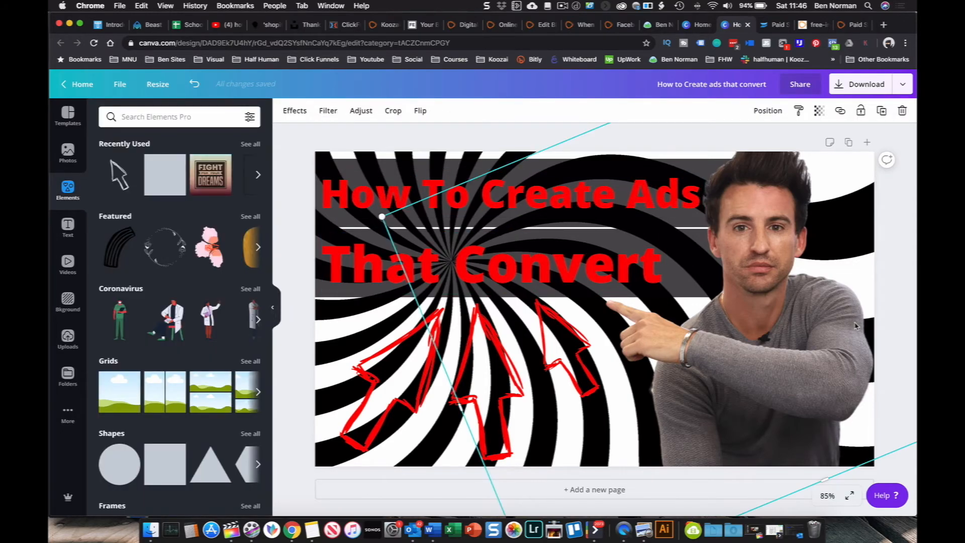
click(504, 139)
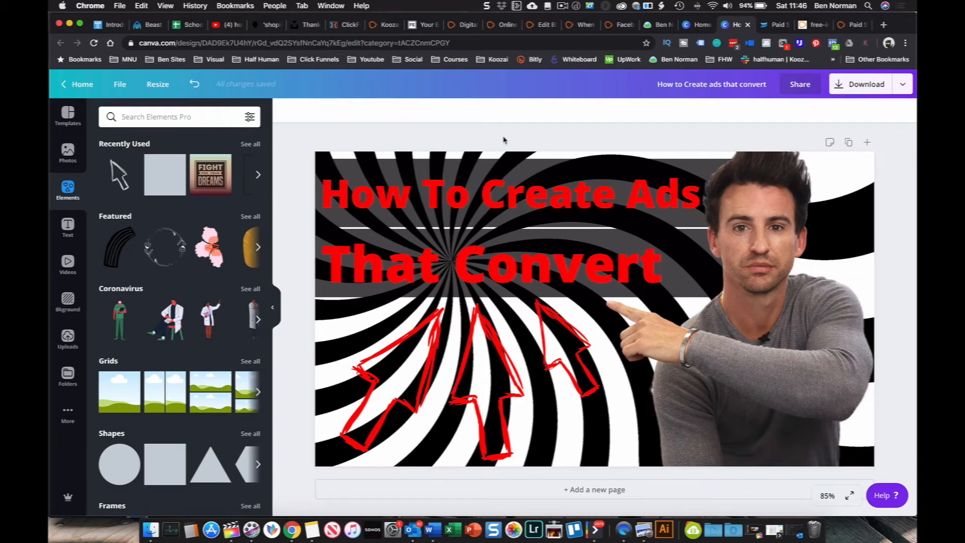